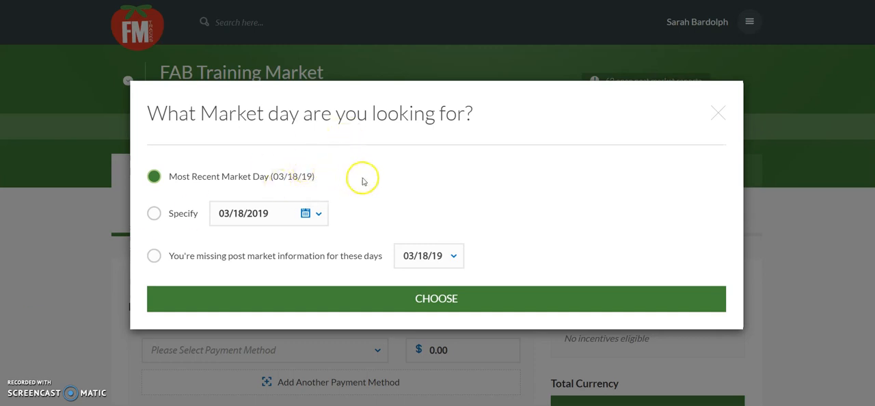
Choose the most recent market day (03/18/19) and open the form for adding a vendor reimbursement
left_click(440, 298)
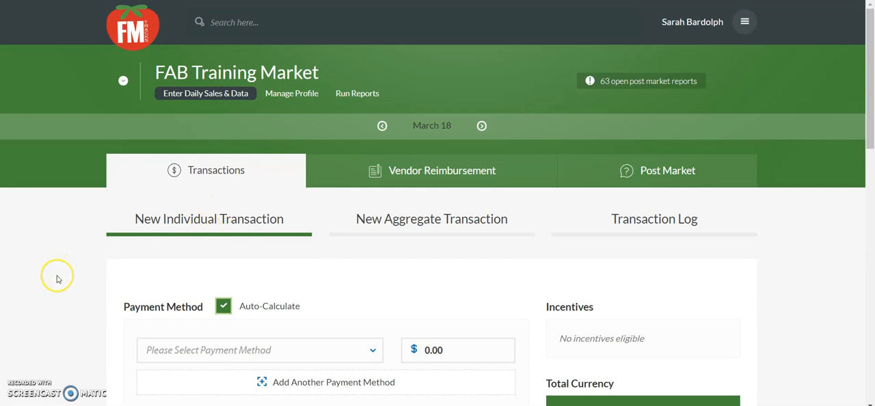
scroll(78, 307, "down", 2)
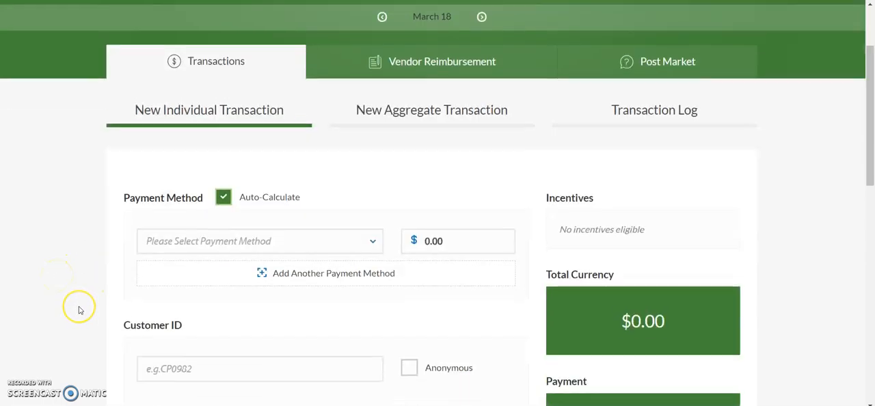
scroll(79, 310, "down", 2)
scroll(79, 309, "up", 3)
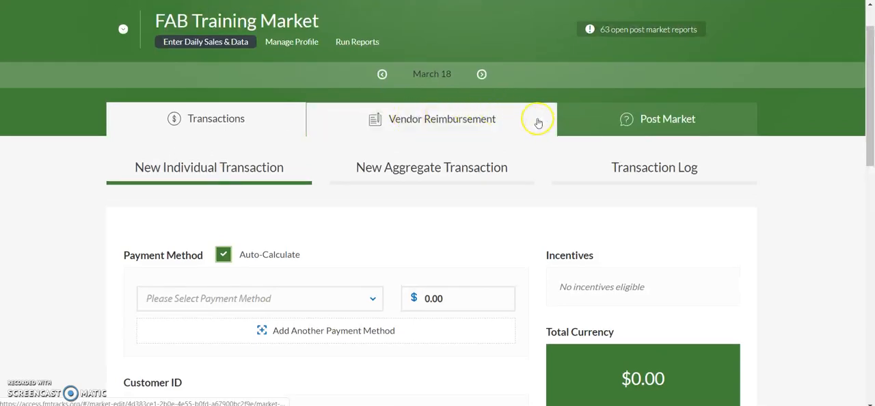
left_click(537, 121)
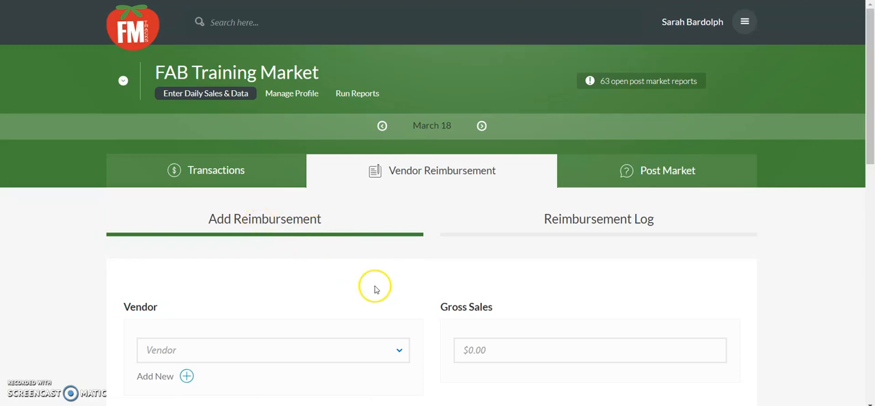
scroll(359, 294, "down", 2)
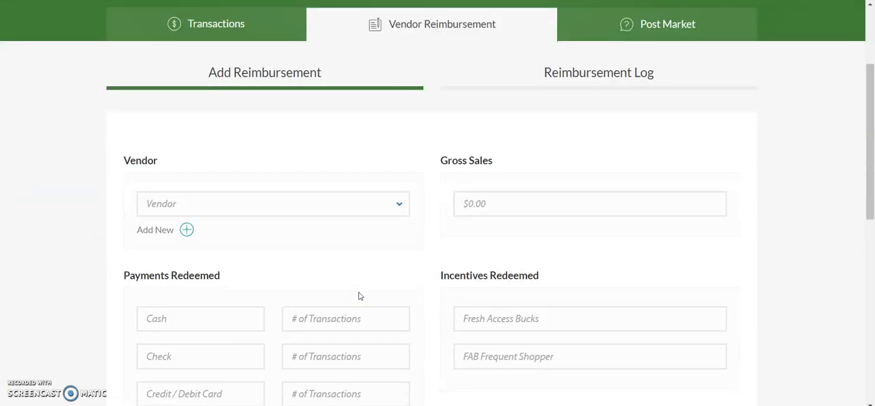
Browse the list of existing vendors in the reimbursement form
left_click(406, 213)
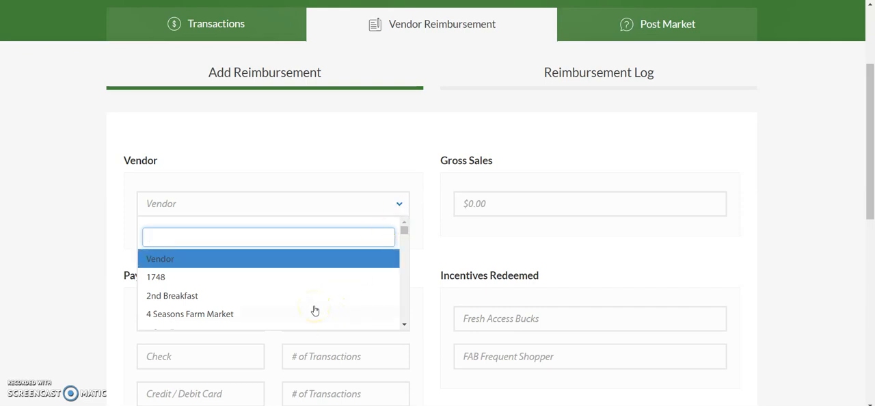
scroll(315, 311, "down", 2)
scroll(315, 310, "down", 3)
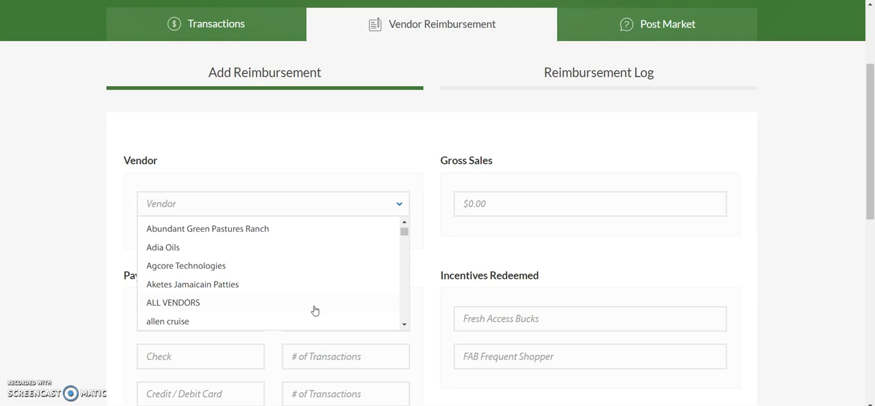
scroll(315, 310, "down", 5)
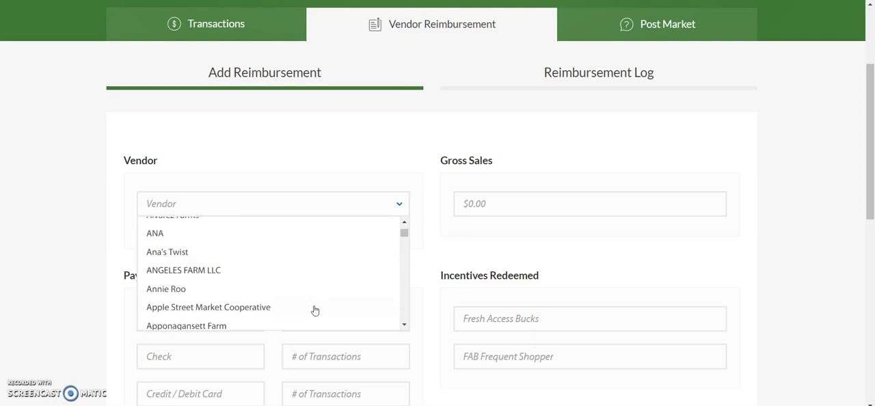
left_click(314, 205)
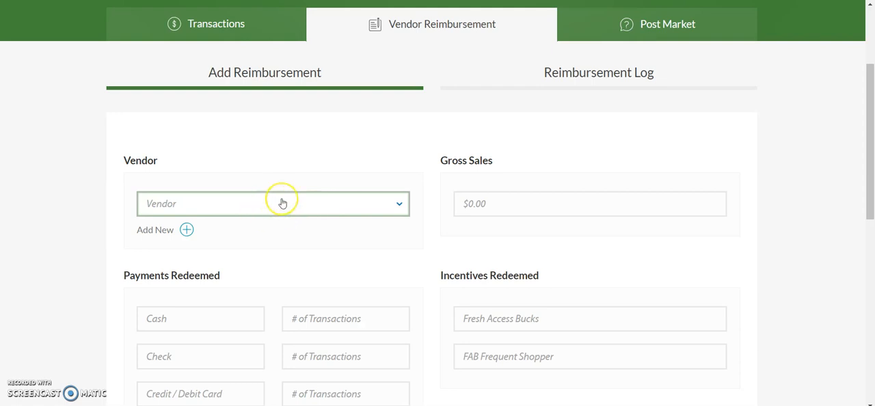
left_click(282, 204)
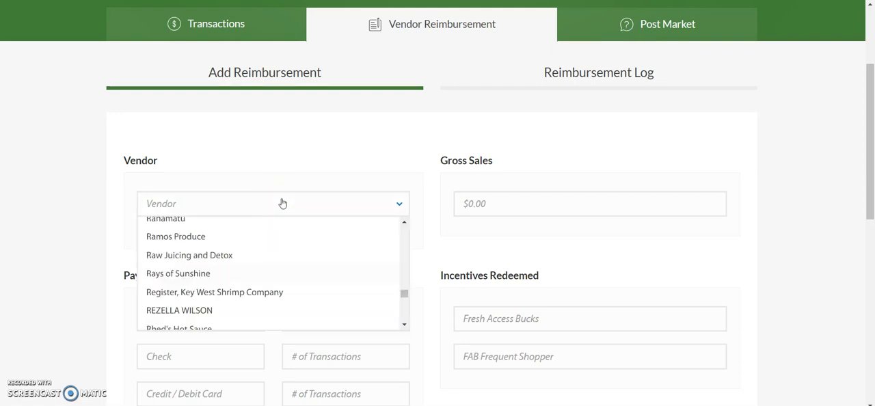
left_click(251, 203)
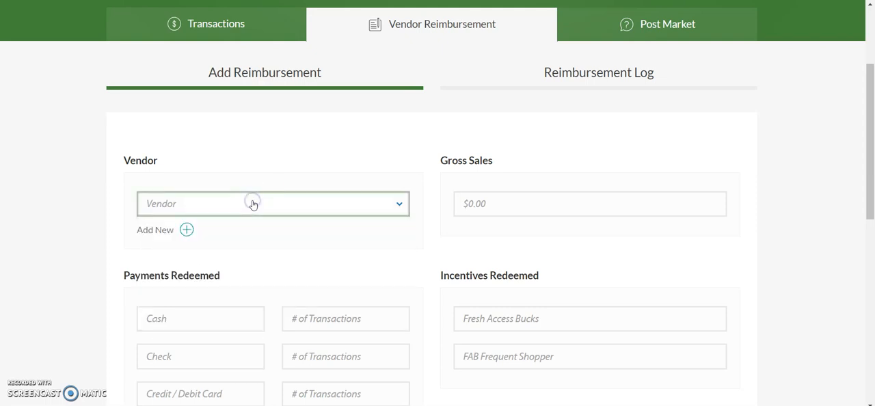
Search the vendor list for Ripe City Urban Farm
left_click(180, 205)
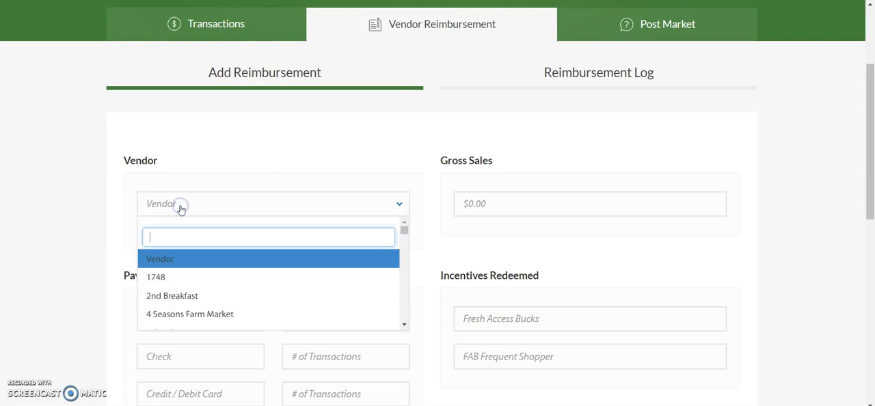
type("Ripe")
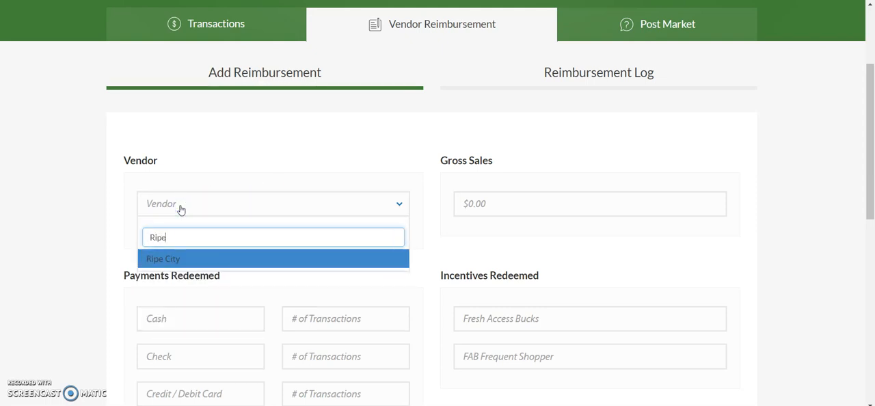
type(" City Urban Farm")
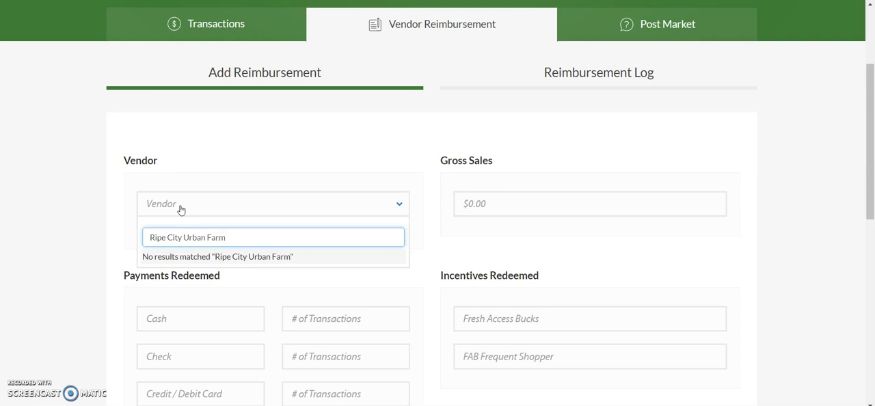
left_click(210, 170)
Start adding a new vendor and name it Ripe City Urban Farm
left_click(186, 230)
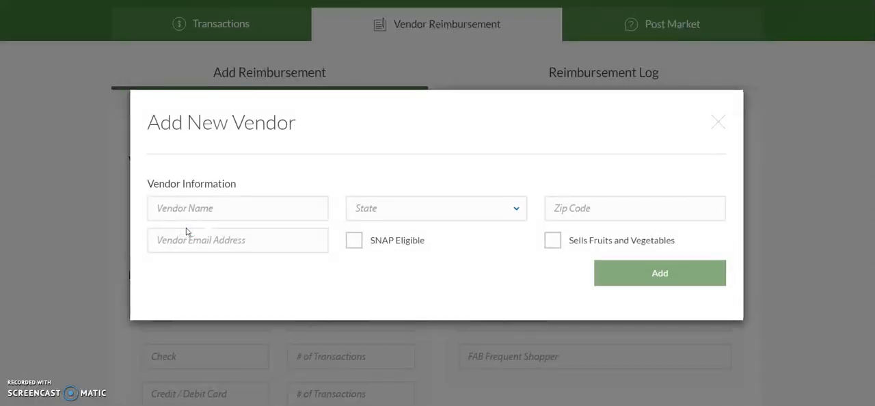
left_click(188, 210)
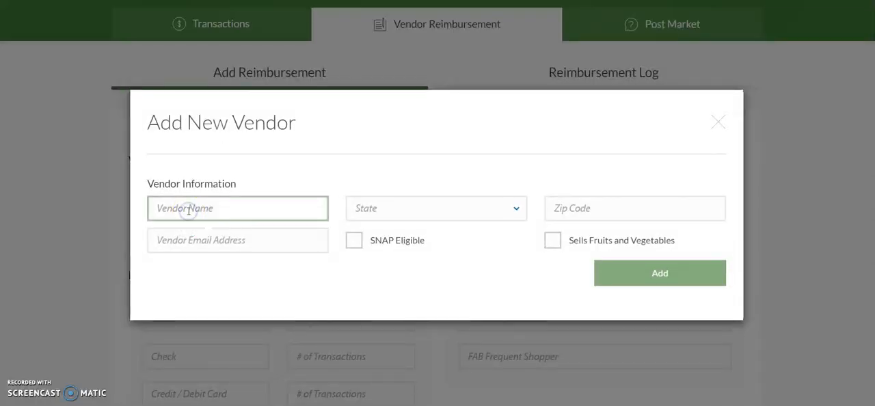
type("Ripe City")
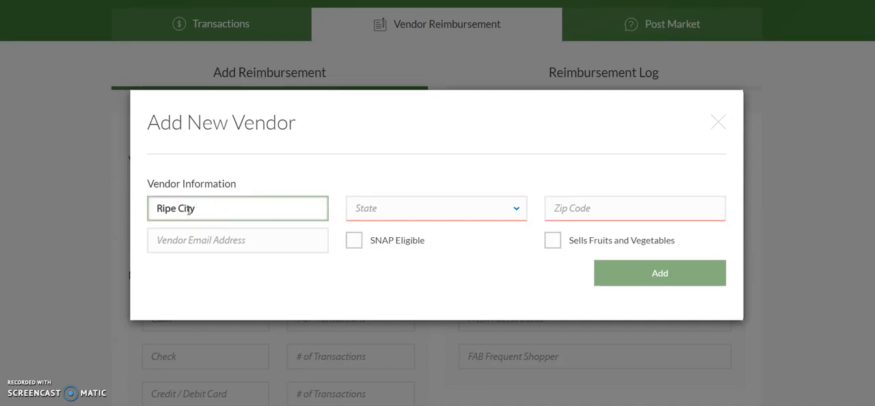
type(" Urban Farm")
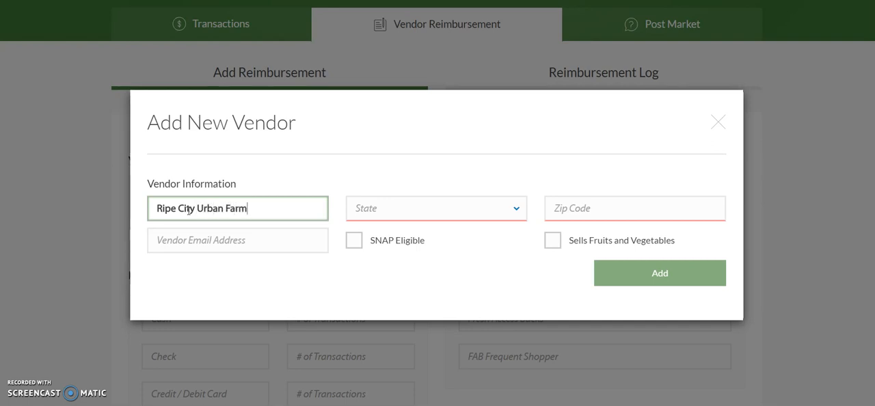
Set the new vendor's state to FL and its zip code to 32310
left_click(425, 210)
scroll(425, 211, "down", 5)
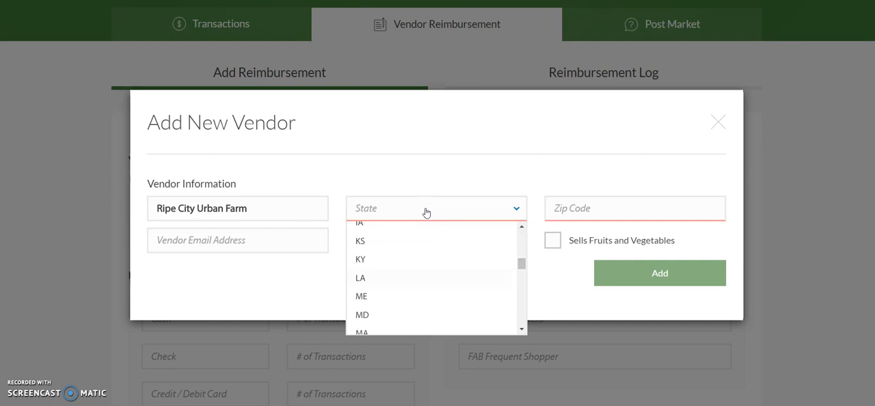
left_click(389, 211)
left_click(390, 211)
scroll(368, 265, "down", 2)
left_click(360, 279)
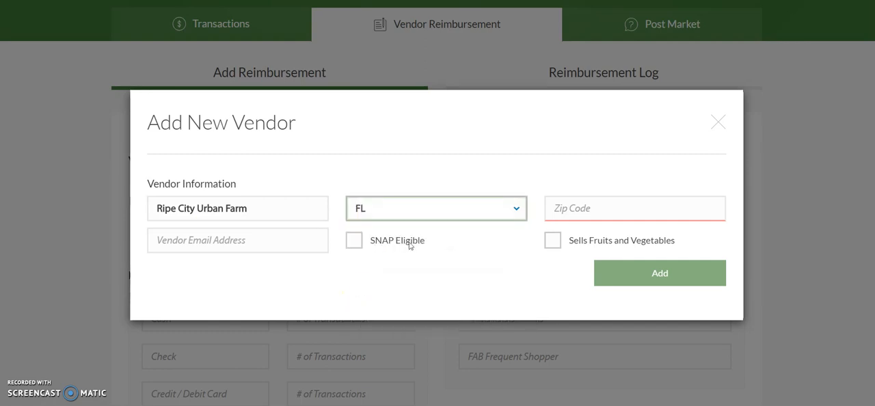
left_click(565, 210)
type("32310")
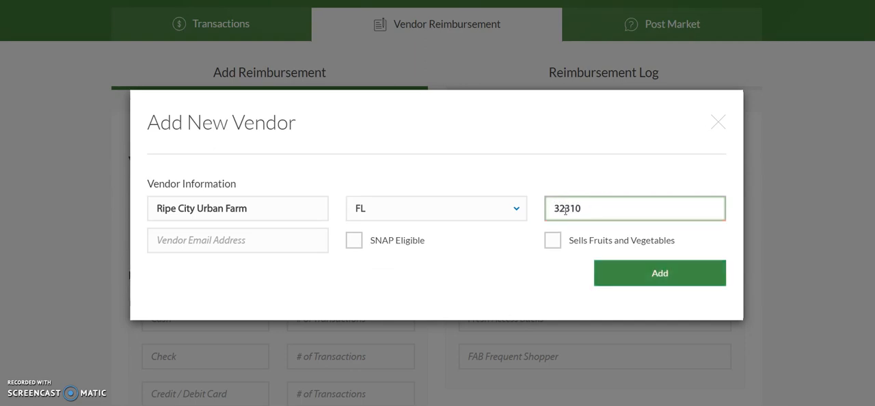
Enter the vendor's email address and mark the vendor as SNAP eligible and selling fruits and vegetables
left_click(235, 252)
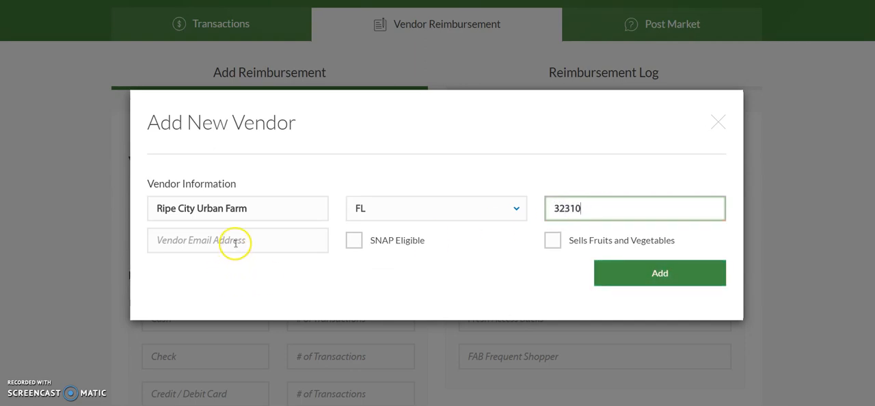
left_click(236, 245)
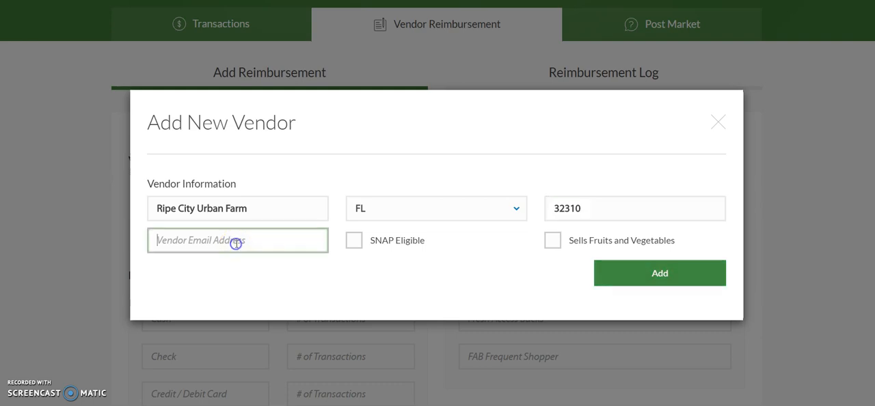
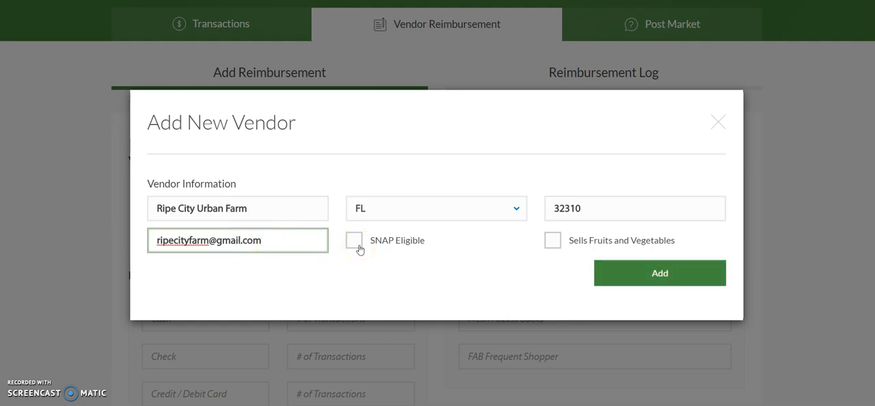
left_click(354, 243)
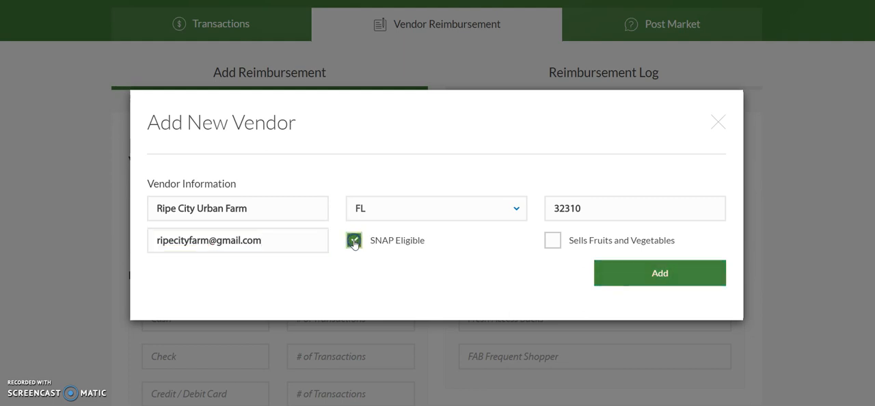
left_click(555, 242)
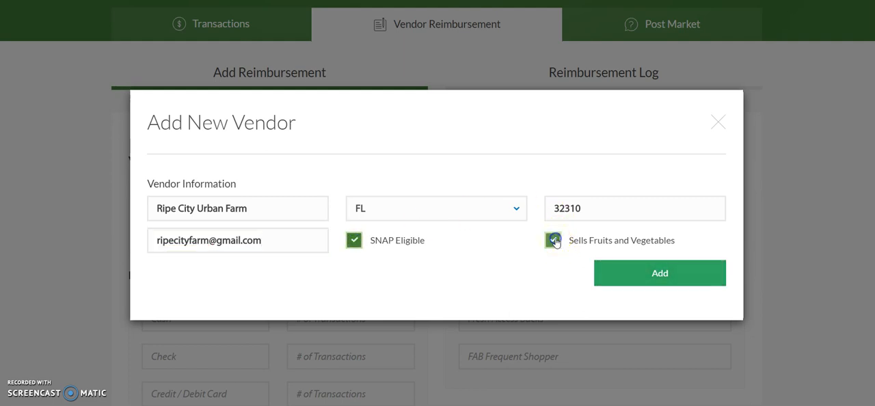
Add Ripe City Urban Farm as a separate new vendor without selecting the existing Ripe City, and confirm the entered information
left_click(649, 271)
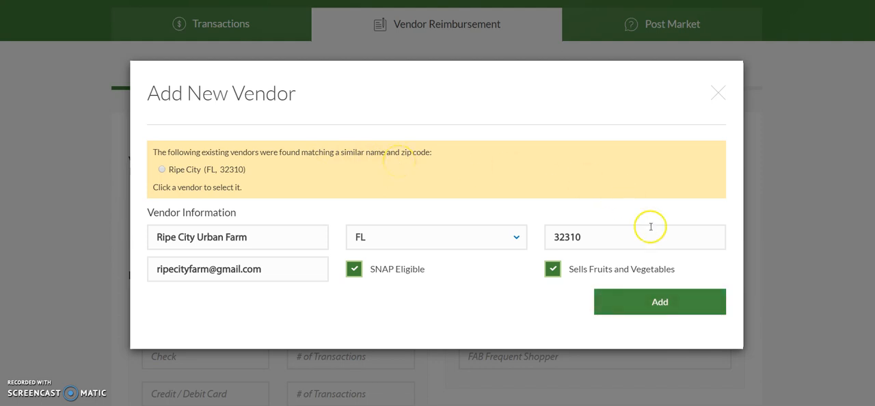
left_click(648, 309)
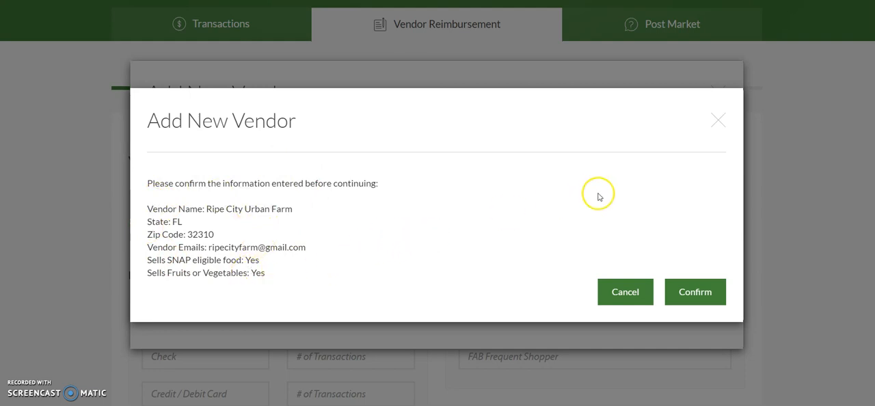
left_click(693, 292)
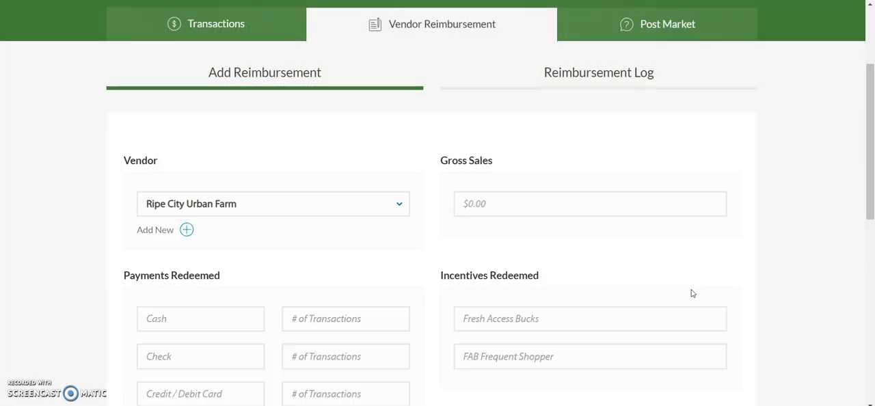
Set the gross sales for Ripe City Urban Farm to 80
left_click(647, 204)
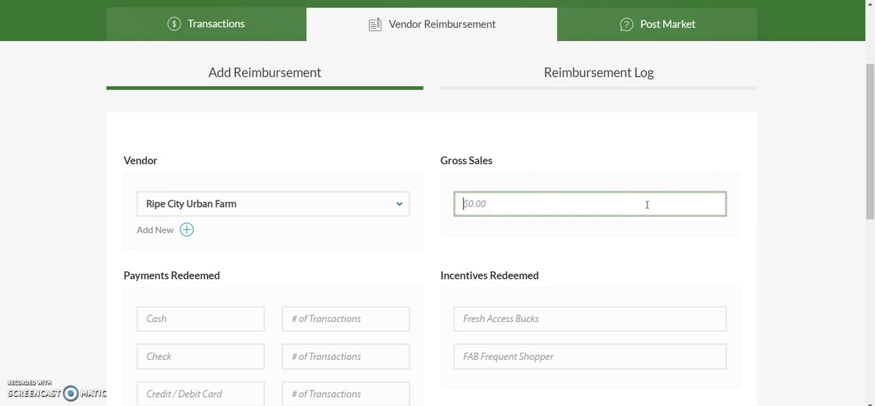
type("80")
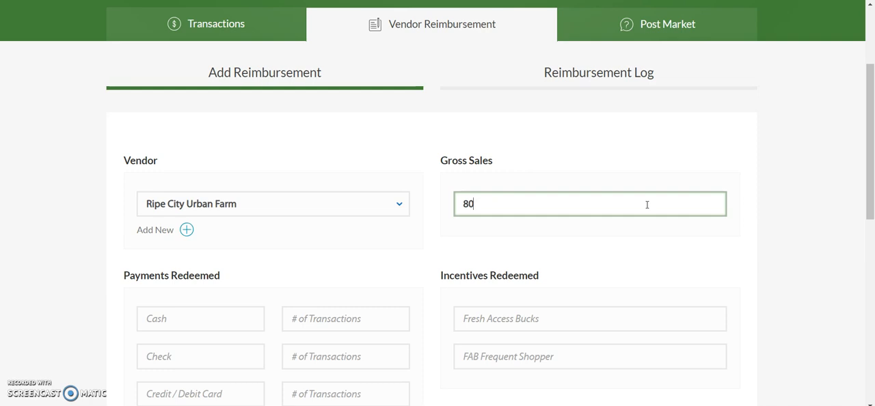
left_click(777, 225)
Enter 40 as the redeemed SNAP / EBT payments with 4 transactions
scroll(778, 226, "down", 2)
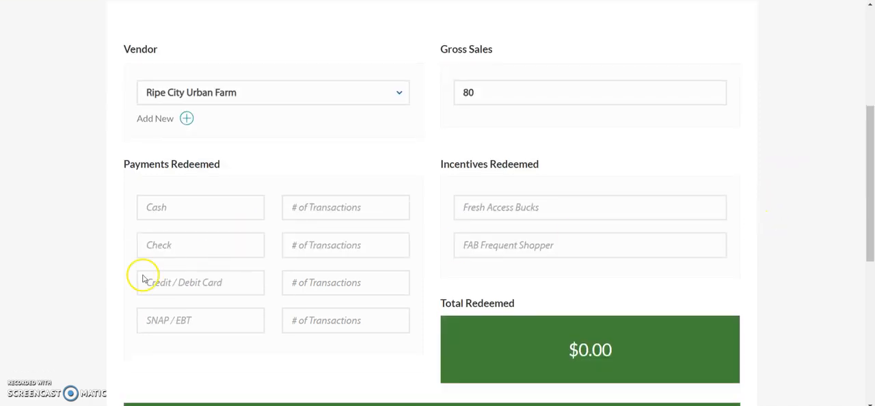
left_click(176, 320)
type("40")
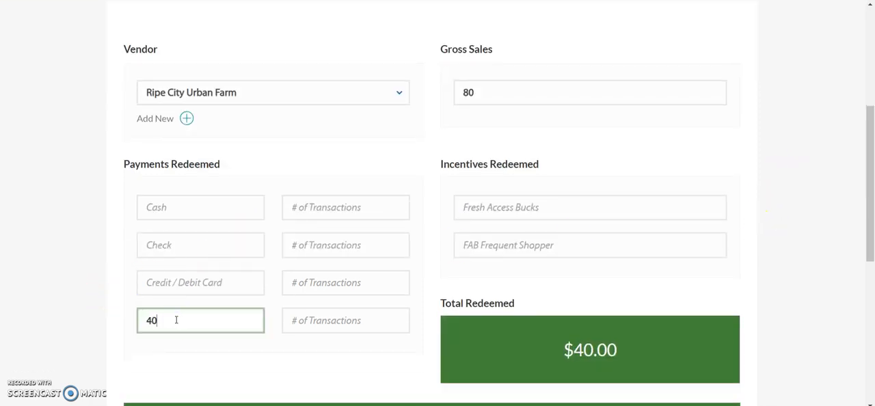
left_click(302, 324)
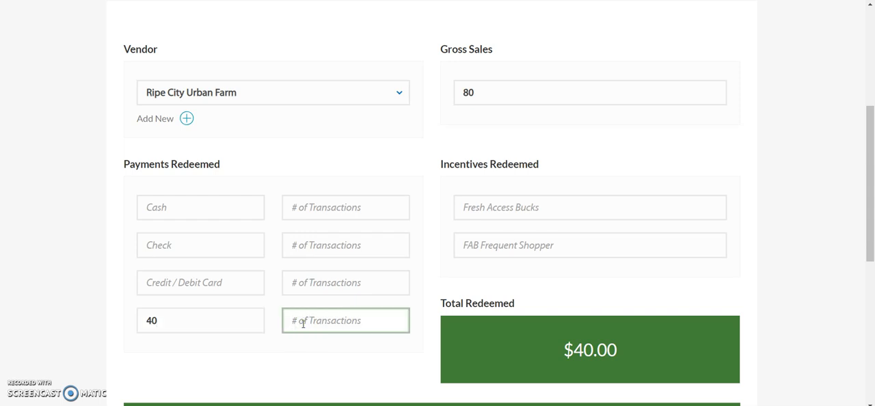
type("4")
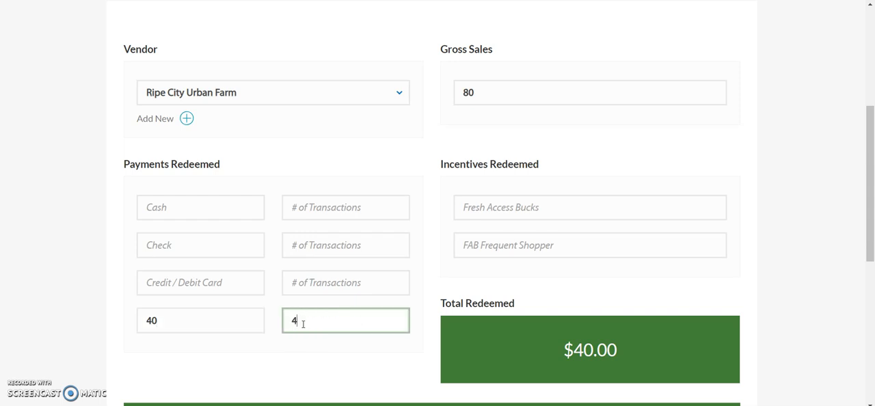
Enter 40 as the redeemed Fresh Access Bucks and submit the vendor reimbursement
left_click(485, 209)
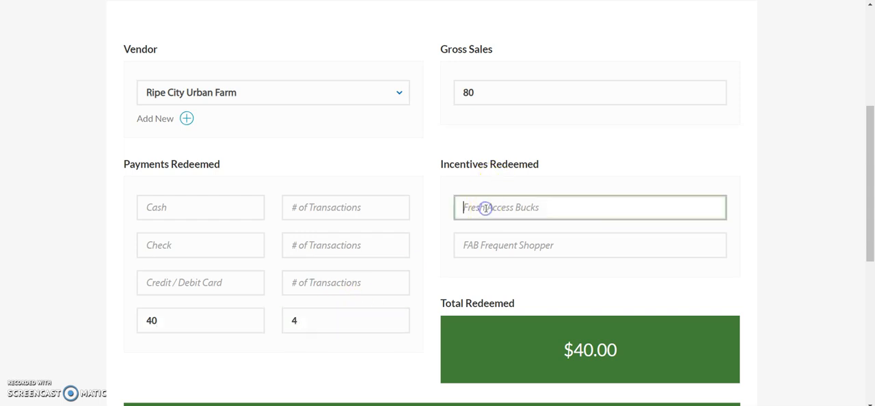
type("40")
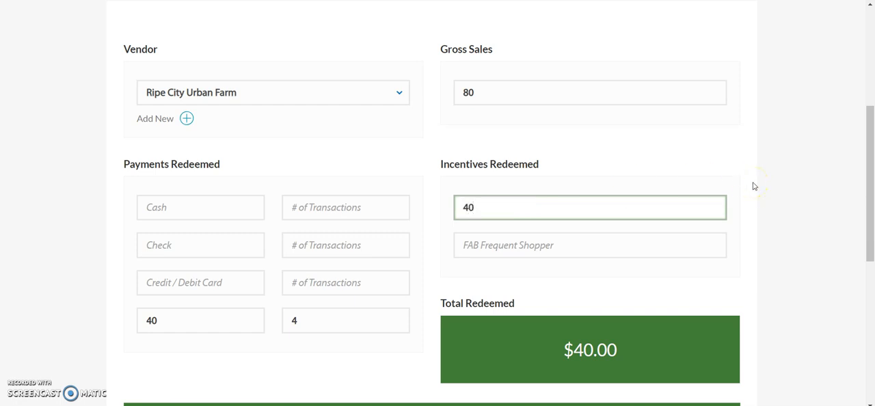
left_click(780, 277)
scroll(782, 279, "down", 1)
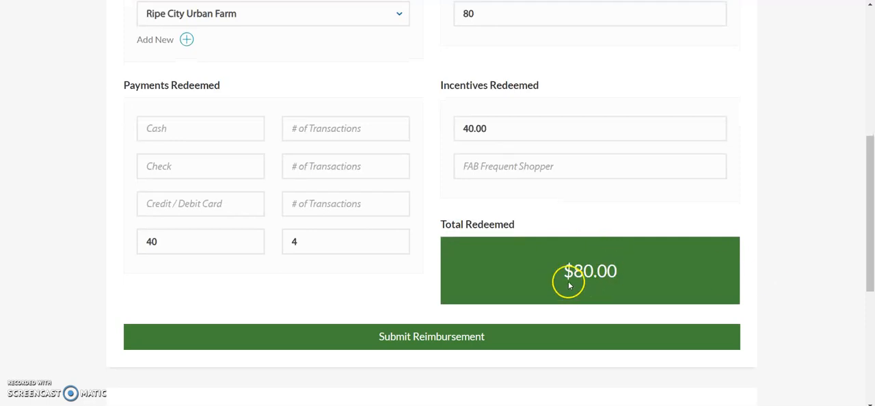
left_click(445, 346)
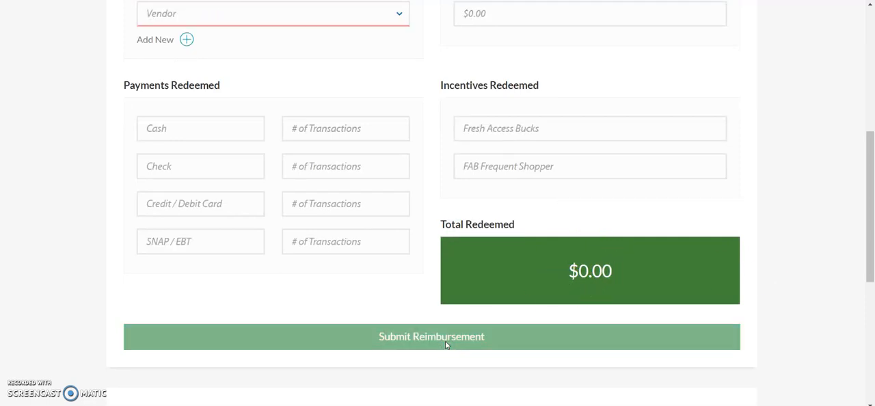
Open the reimbursement log and check the Ripe City Urban Farm entry
scroll(446, 345, "up", 4)
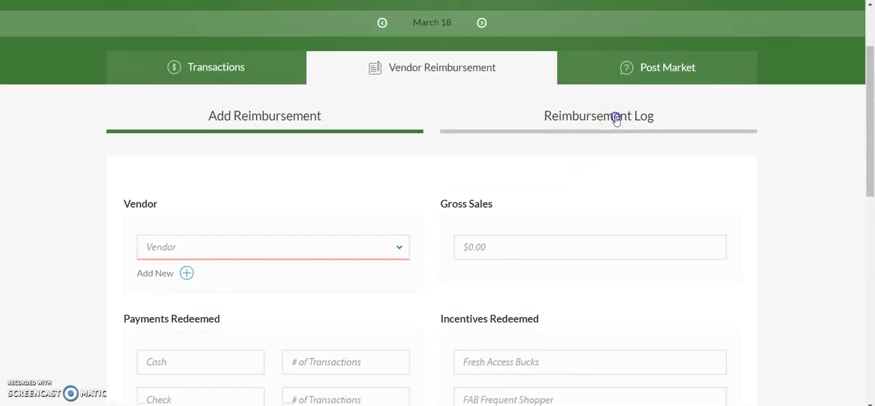
left_click(616, 120)
scroll(789, 295, "down", 4)
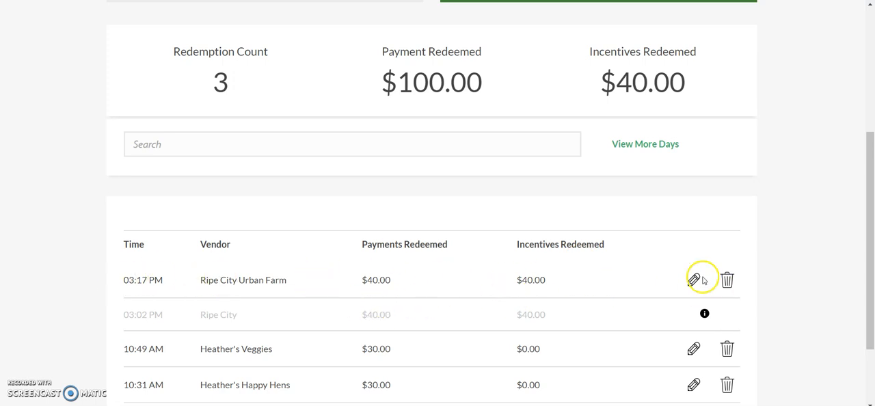
Go to the exports section of the market's reports
scroll(764, 209, "up", 1)
scroll(764, 211, "up", 2)
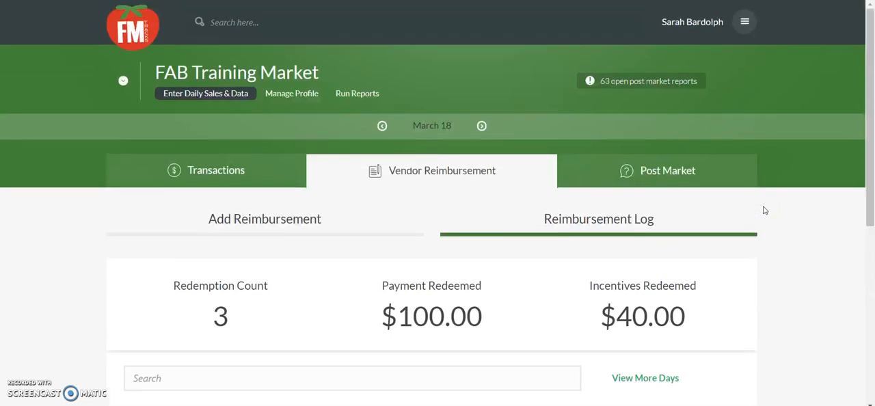
left_click(357, 96)
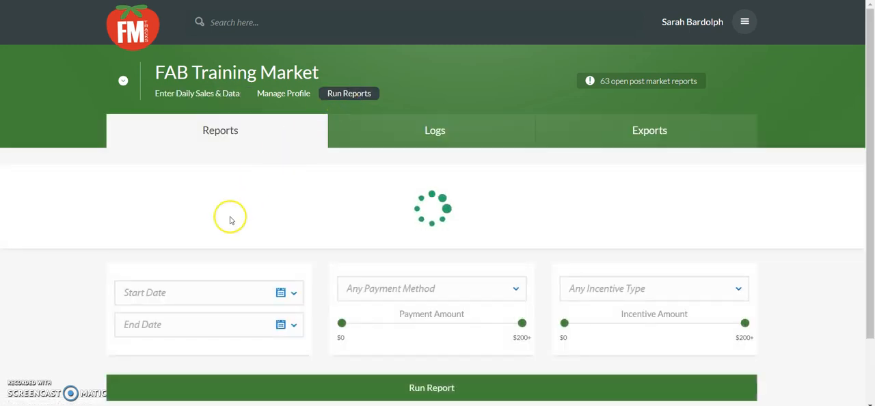
scroll(287, 246, "down", 1)
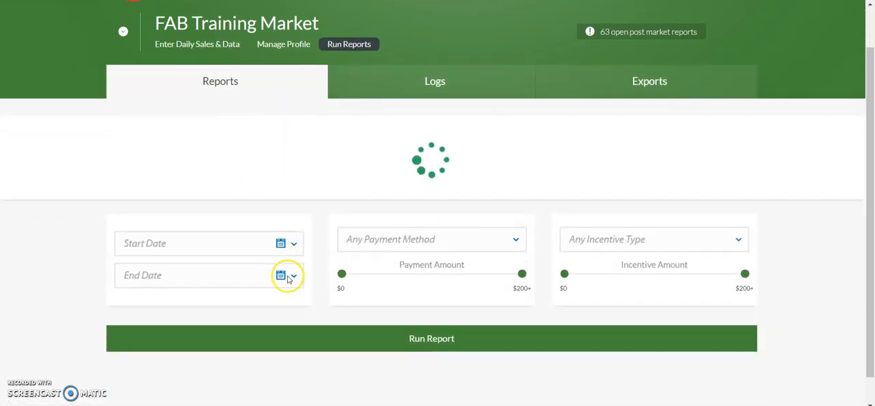
left_click(630, 78)
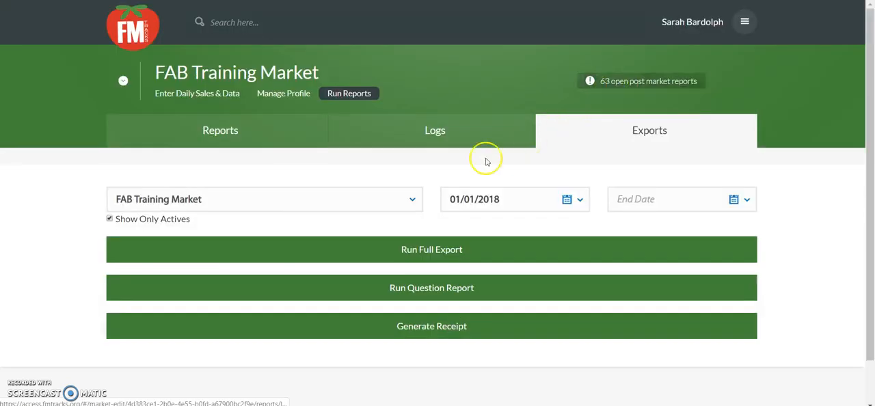
Set both the start date and the end date of the export to 03/18/2019
left_click(579, 202)
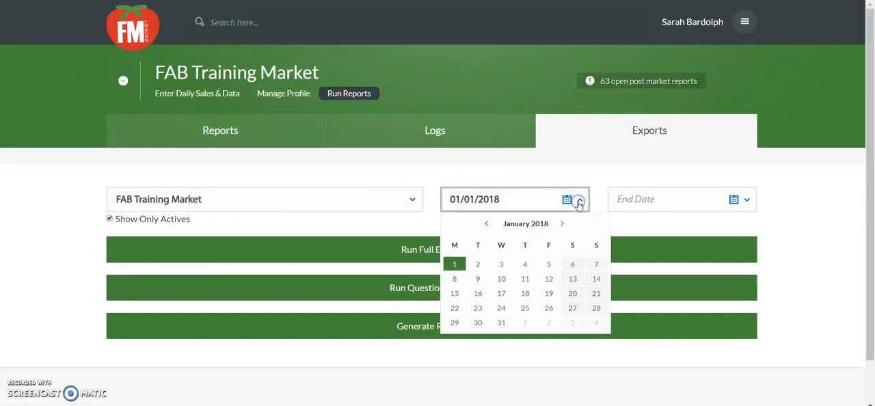
left_click(562, 225)
left_click(562, 226)
left_click(562, 226)
left_click(562, 225)
left_click(562, 226)
left_click(562, 226)
left_click(562, 225)
left_click(562, 226)
left_click(563, 226)
left_click(562, 225)
left_click(562, 225)
left_click(562, 225)
left_click(562, 225)
left_click(562, 226)
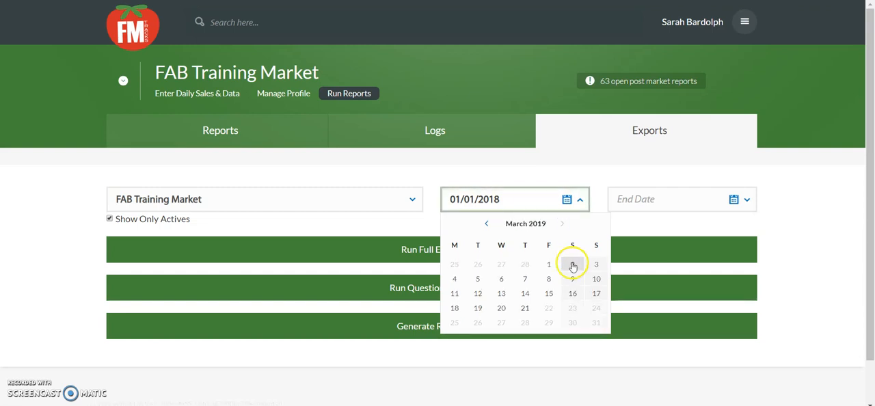
left_click(455, 308)
left_click(733, 199)
left_click(622, 307)
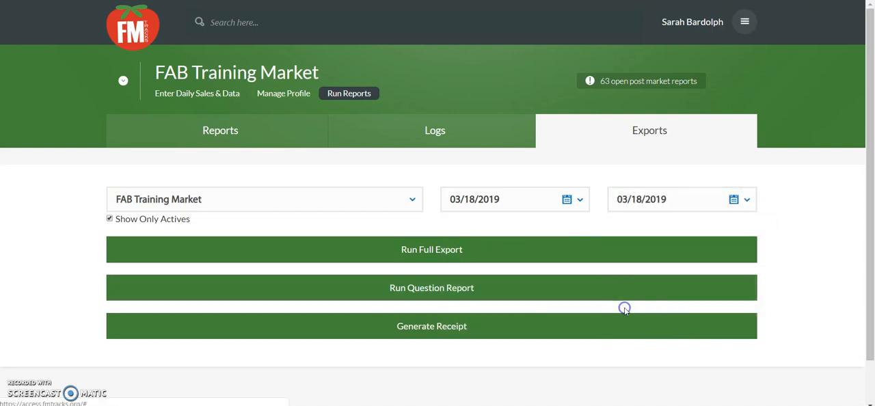
Generate a receipt for Ripe City Urban Farm, adding a second recipient email address after the vendor's, separated by a comma
left_click(466, 326)
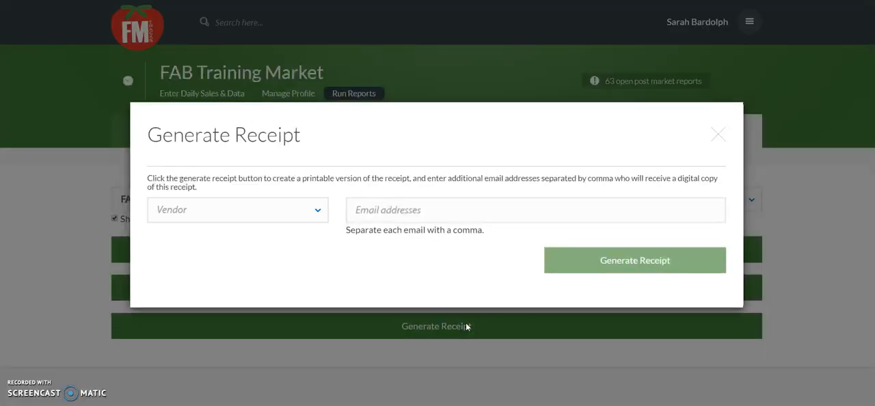
left_click(310, 218)
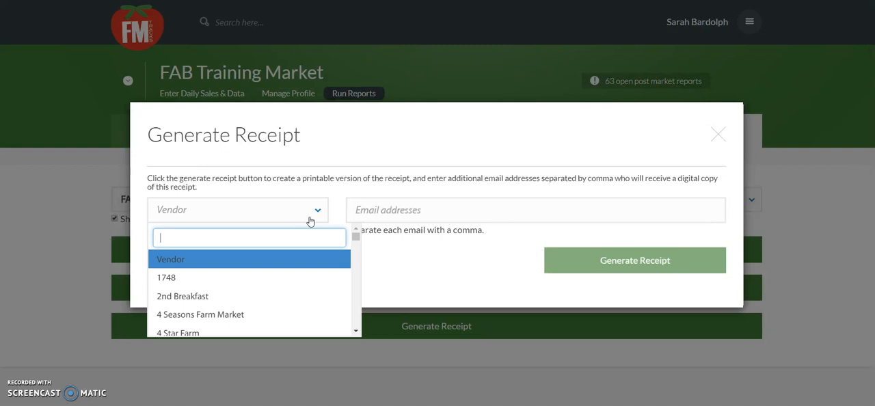
type("ripe")
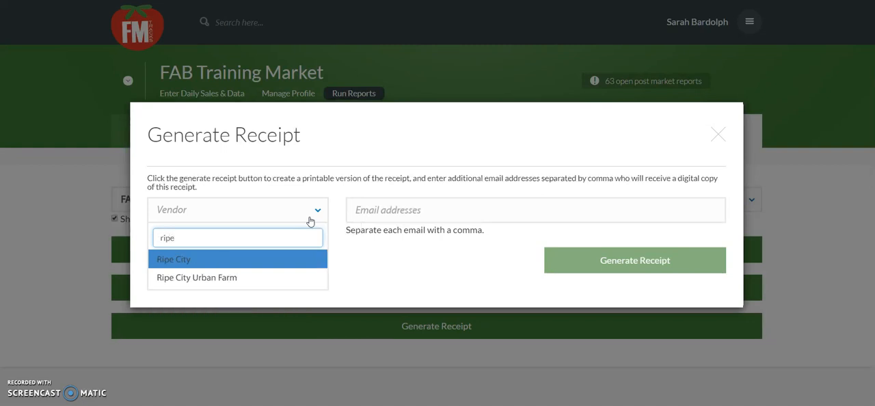
left_click(213, 278)
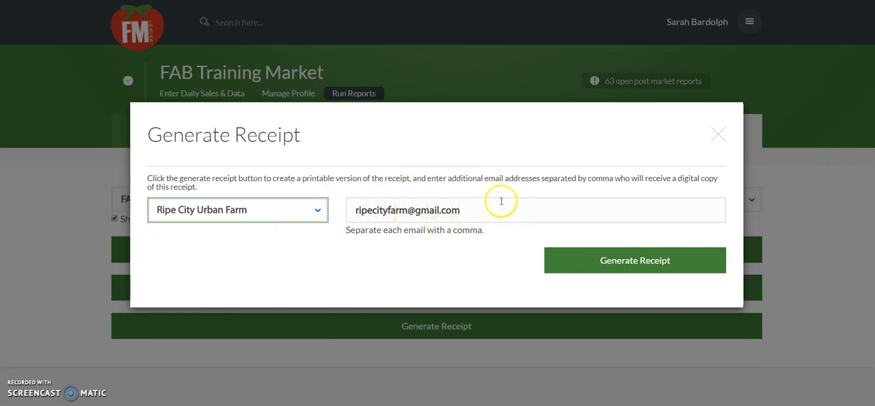
left_click(464, 211)
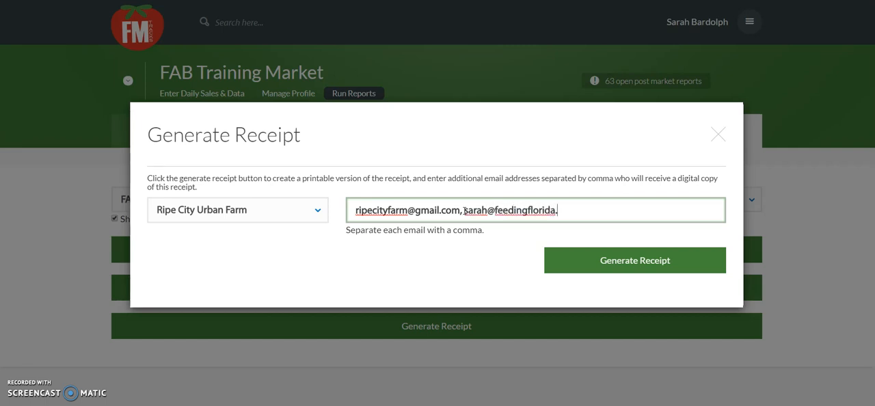
left_click(596, 260)
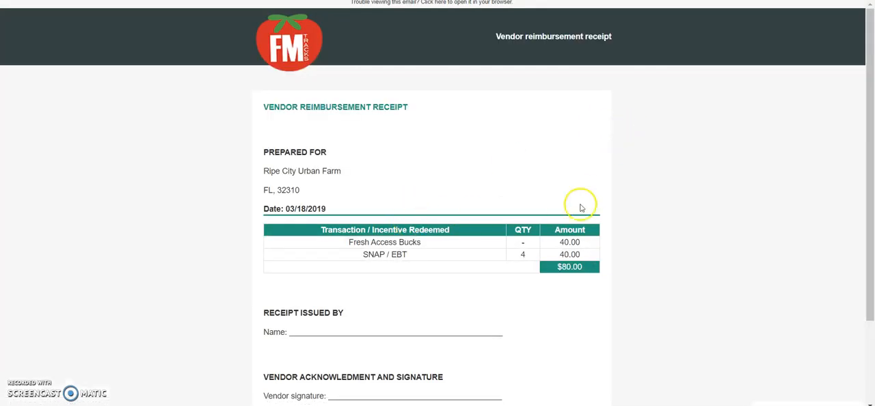
scroll(580, 205, "down", 1)
scroll(580, 208, "down", 1)
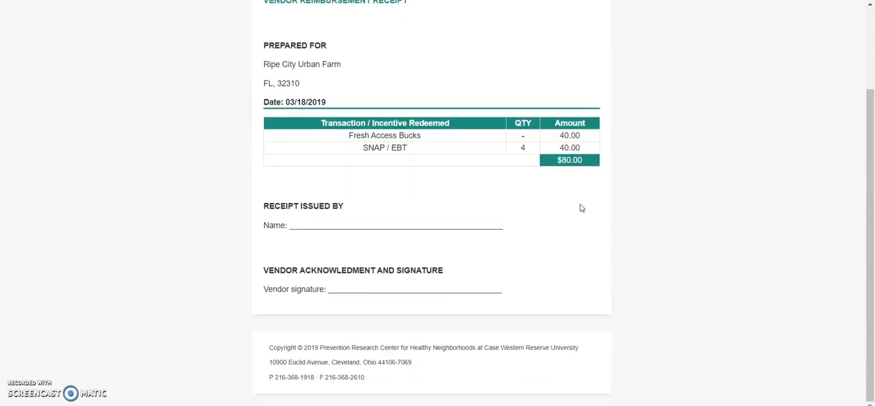
scroll(581, 205, "up", 2)
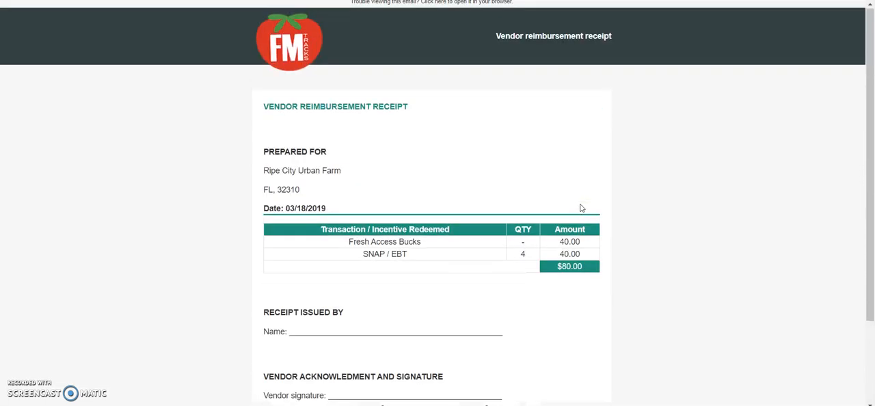
right_click(465, 160)
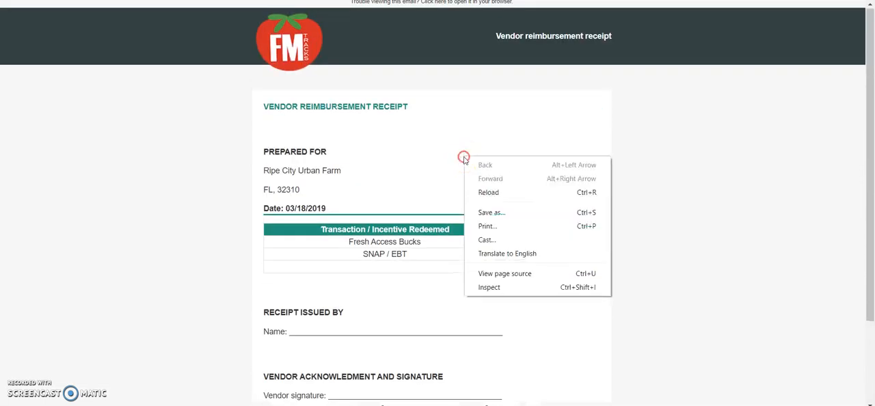
left_click(497, 214)
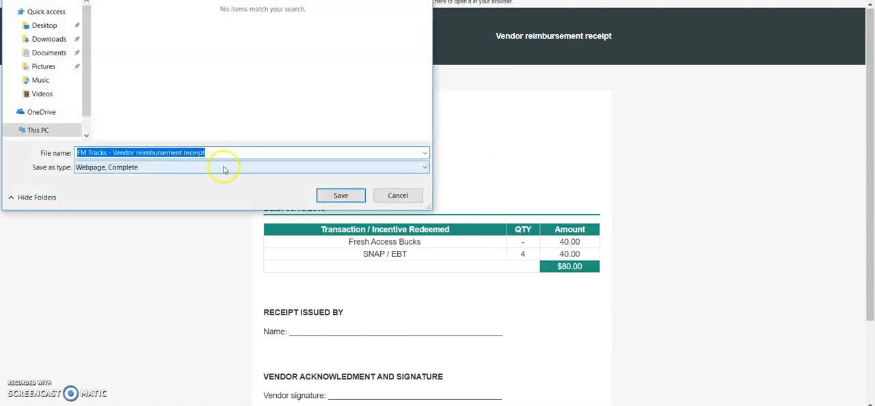
left_click(224, 168)
left_click(223, 170)
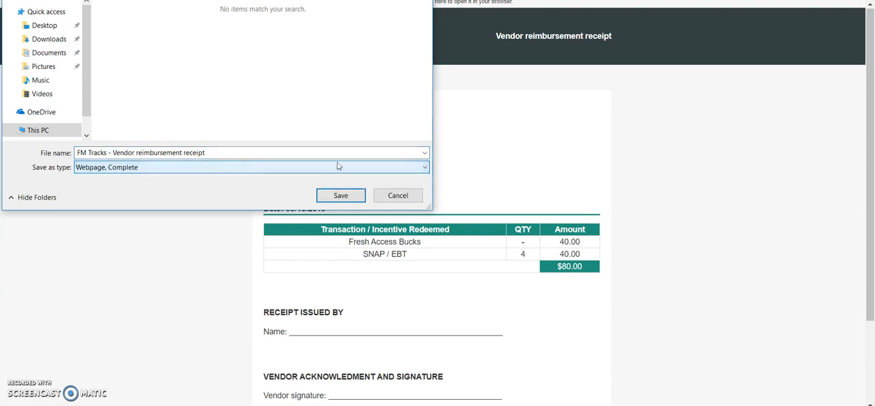
left_click(391, 198)
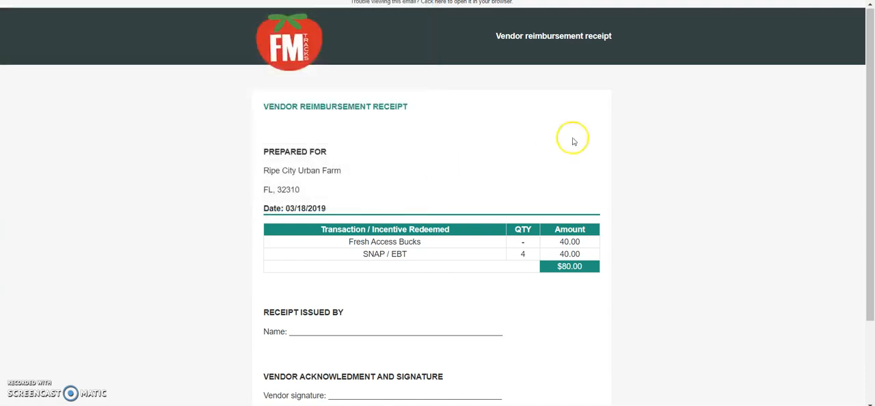
Save the displayed vendor reimbursement receipt as a PDF file through the browser's print function, keeping the suggested file name
left_click(538, 208)
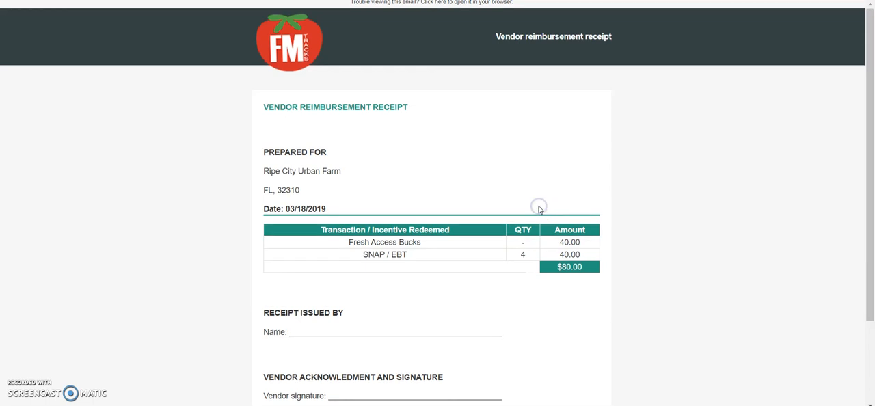
left_click(827, 36)
key("alt+f")
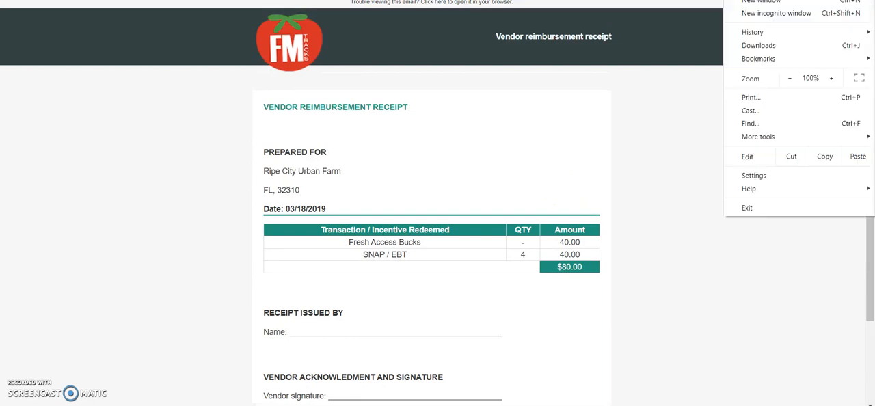
left_click(771, 104)
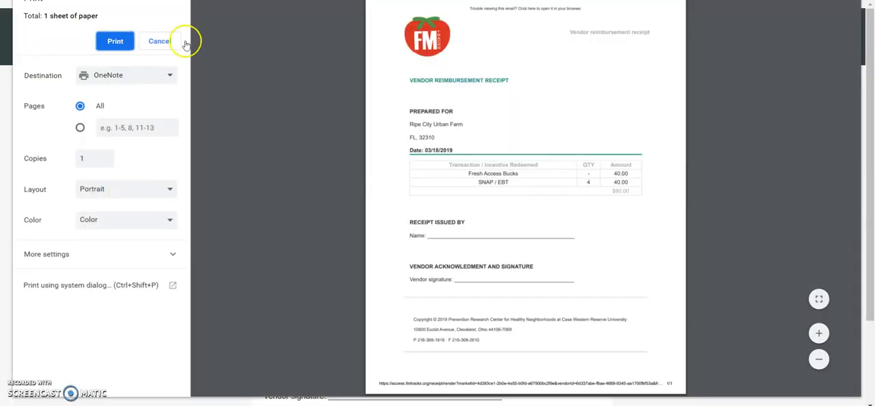
left_click(168, 76)
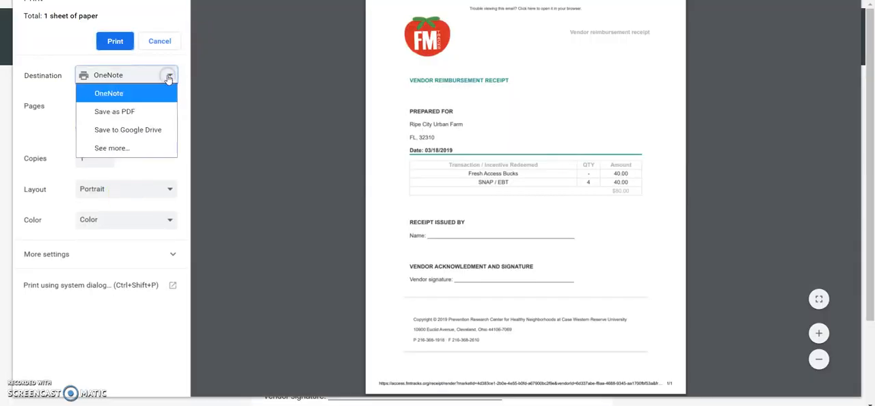
left_click(127, 118)
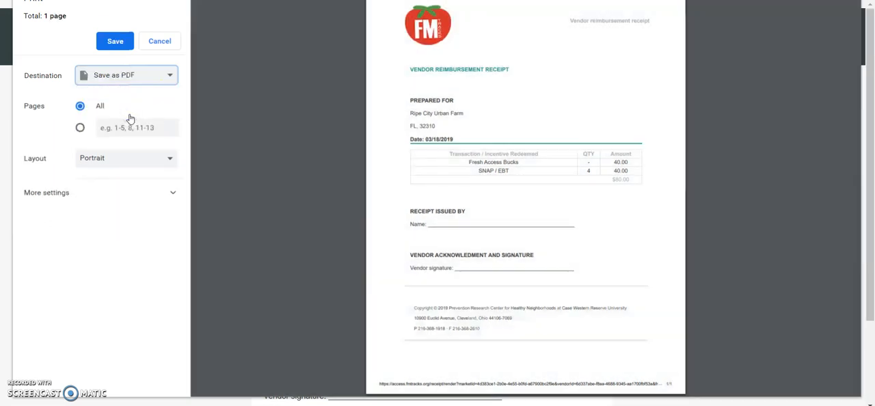
left_click(115, 43)
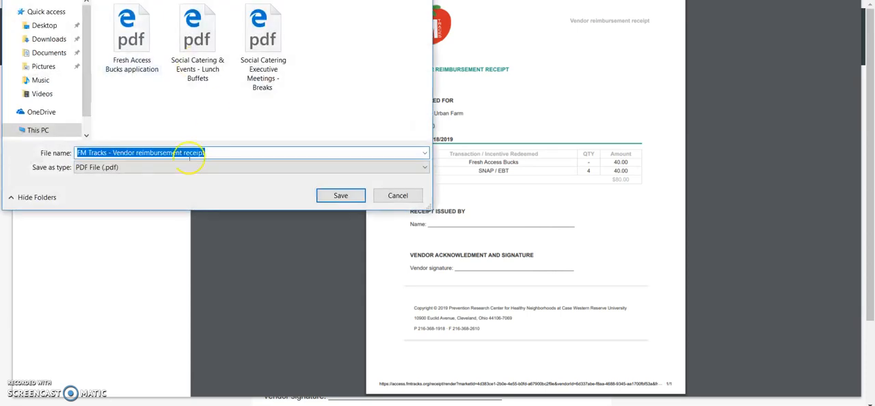
left_click(334, 197)
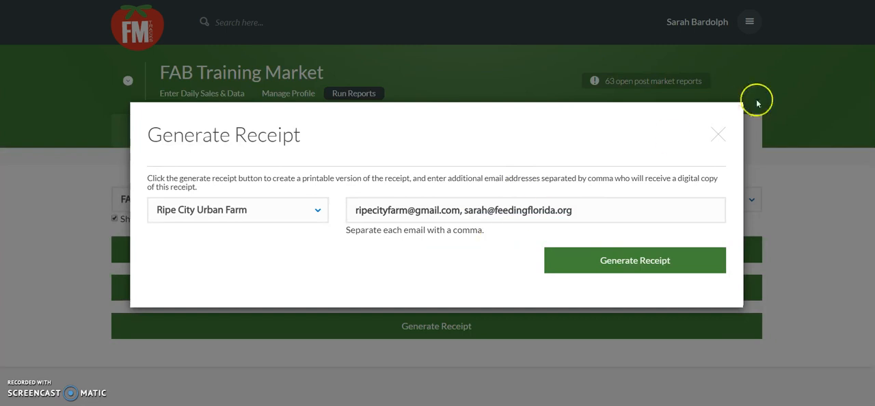
Close the receipt generation dialog and open the market's profile to check its pending vendor approvals
left_click(718, 134)
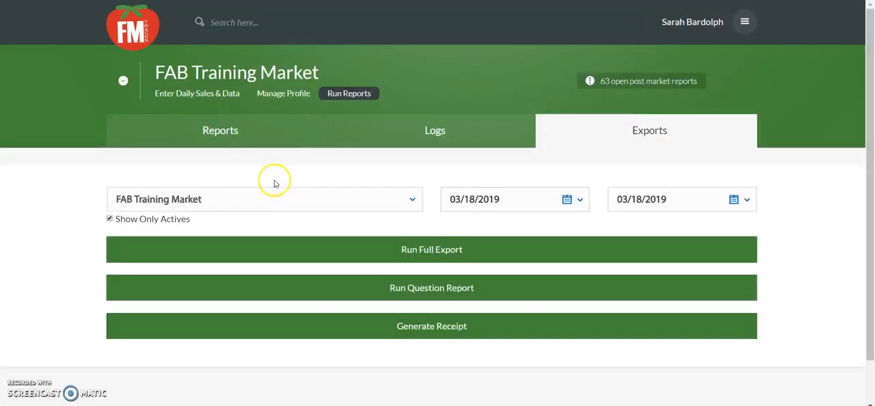
left_click(274, 96)
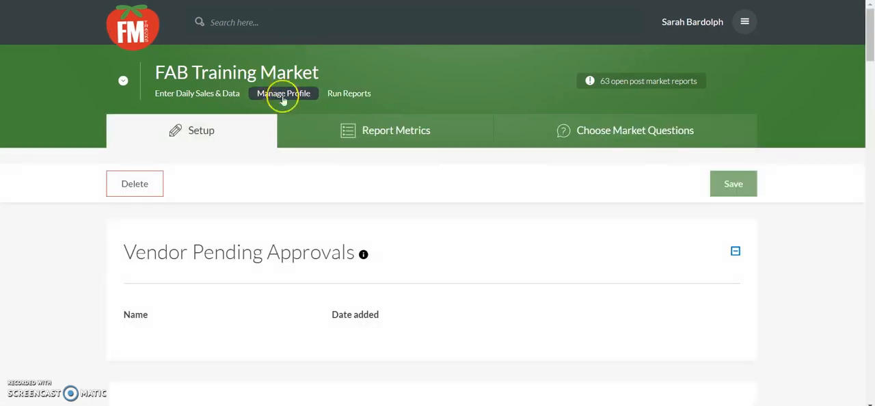
scroll(81, 271, "down", 1)
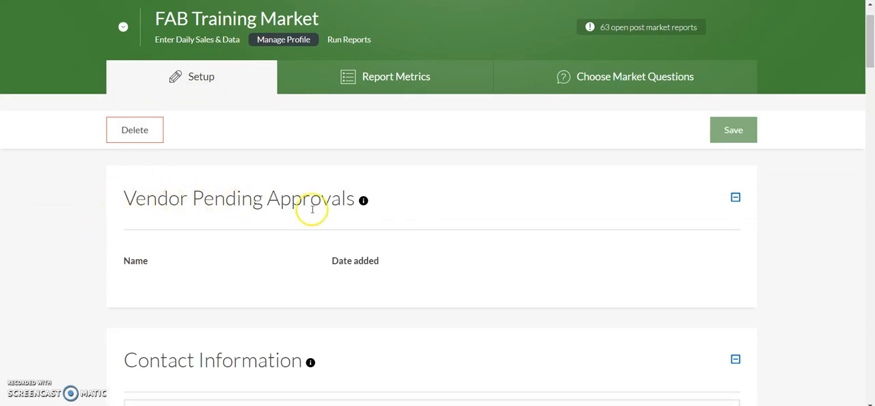
mouse_move(364, 202)
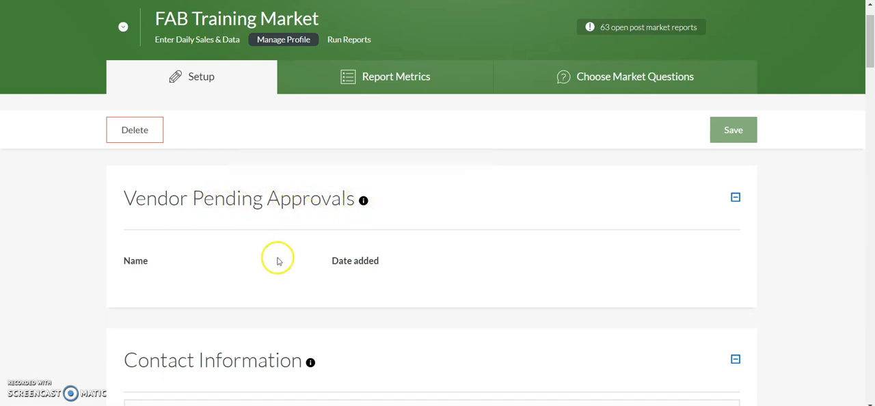
Add the existing vendor Ripe City Urban Farm to the market's vendor list in the Market Vendor Information section
scroll(70, 288, "down", 3)
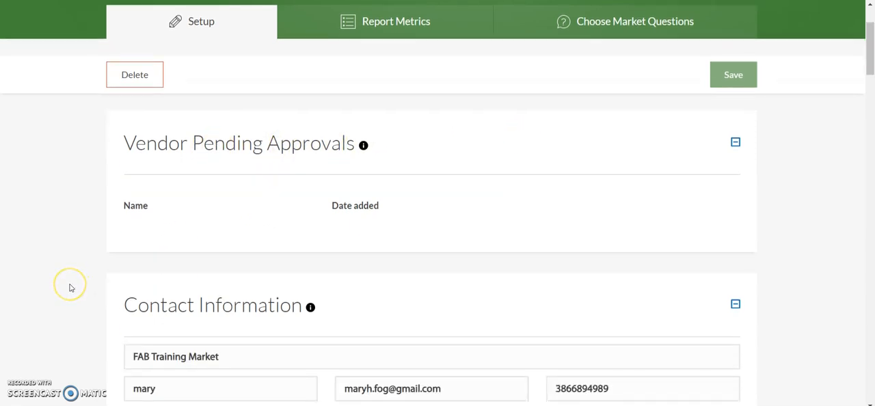
scroll(69, 288, "down", 5)
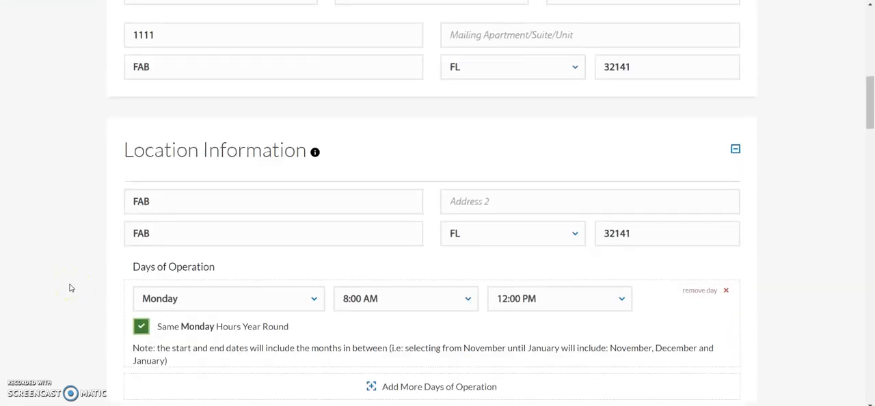
scroll(70, 288, "down", 7)
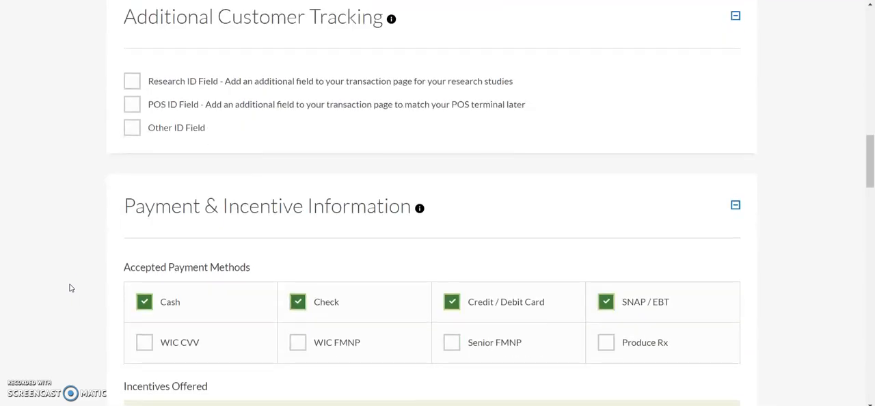
scroll(70, 288, "down", 10)
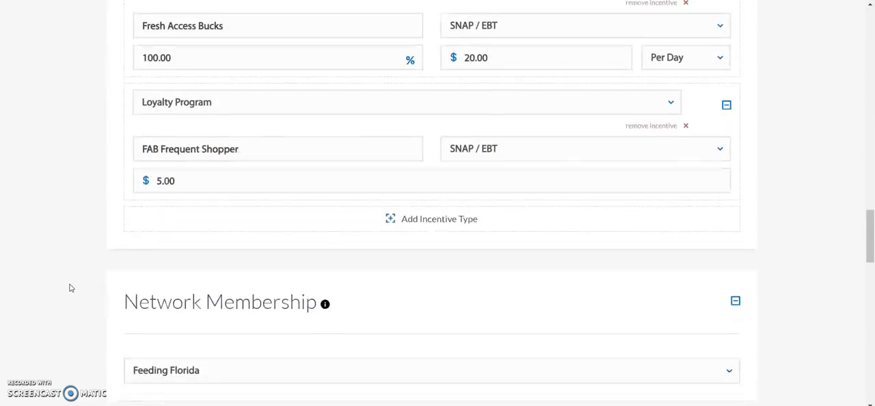
scroll(70, 288, "down", 7)
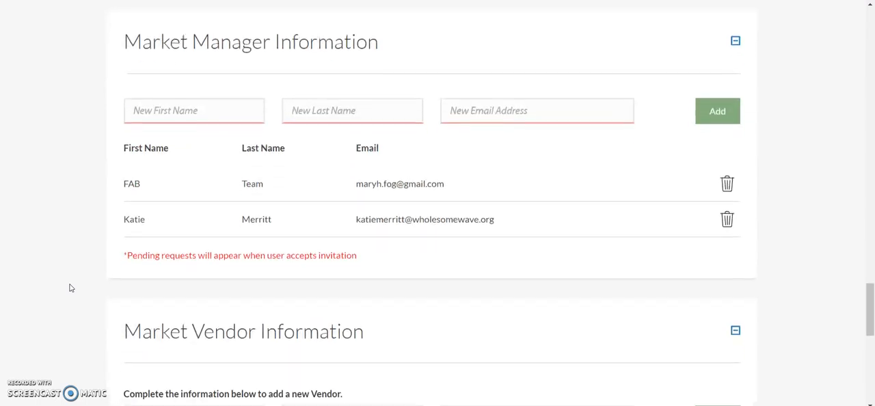
scroll(70, 288, "down", 4)
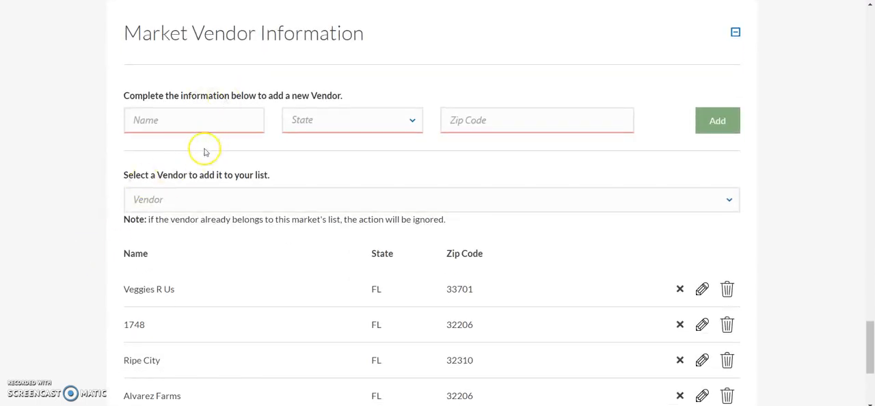
scroll(63, 304, "down", 1)
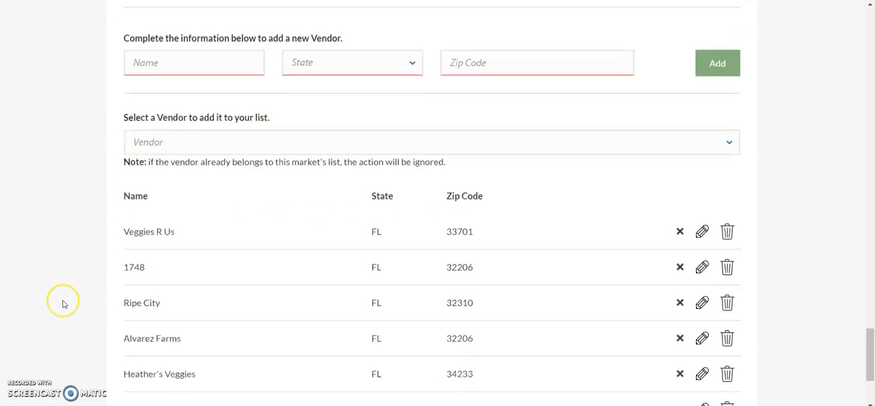
scroll(63, 304, "down", 1)
scroll(64, 303, "down", 1)
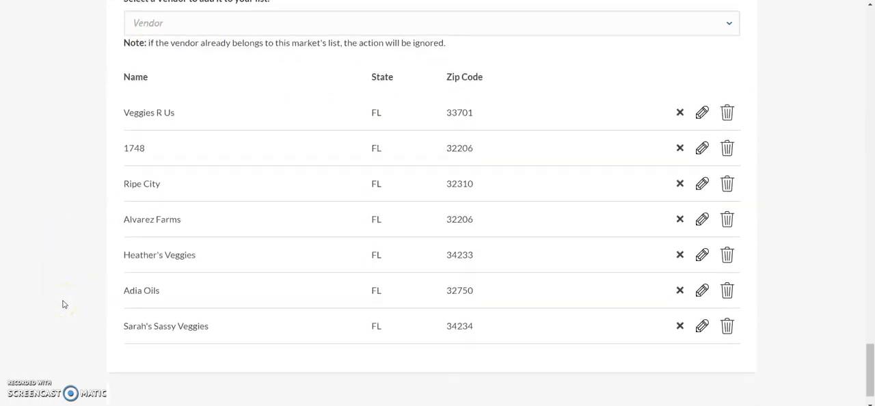
scroll(63, 304, "up", 3)
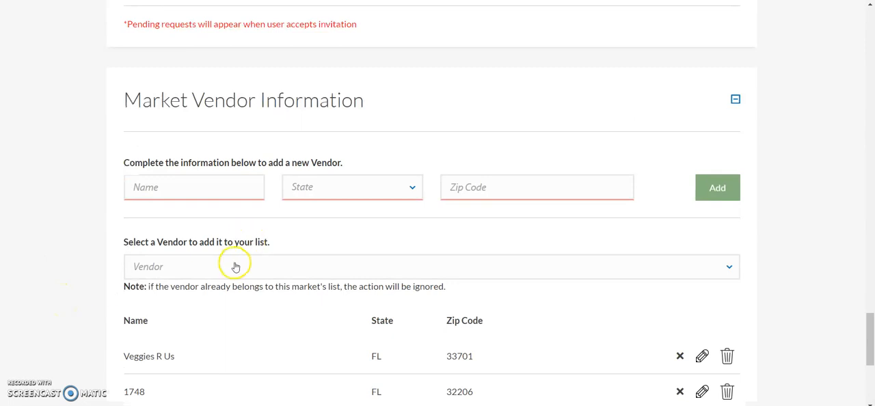
left_click(234, 266)
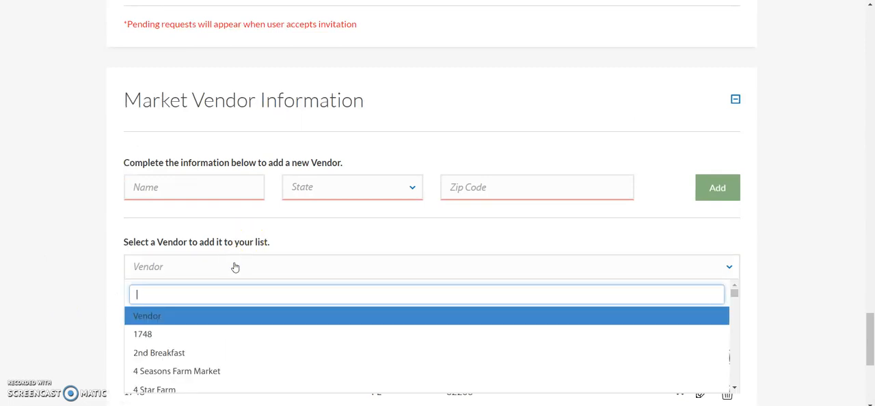
type("Ripe")
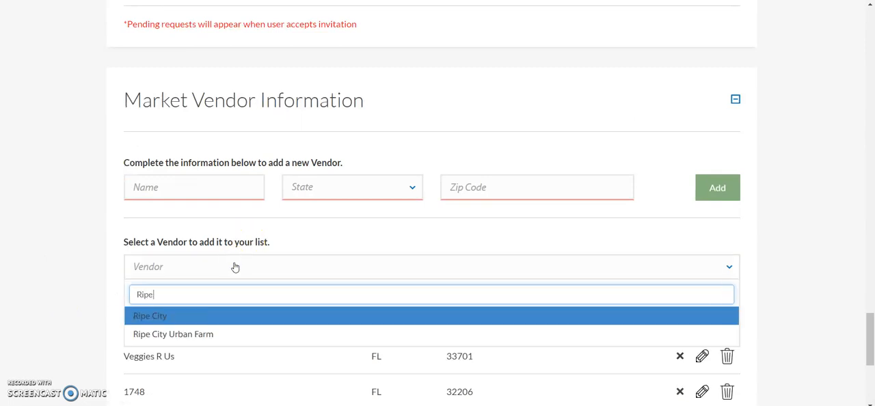
left_click(196, 335)
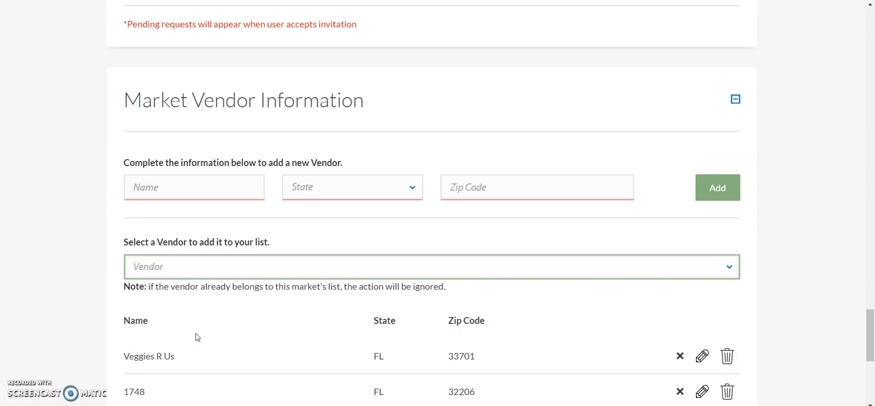
scroll(32, 331, "down", 5)
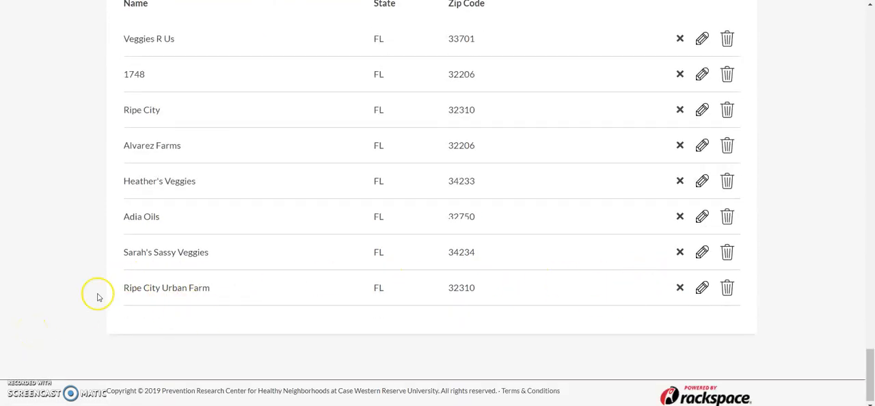
scroll(98, 297, "up", 1)
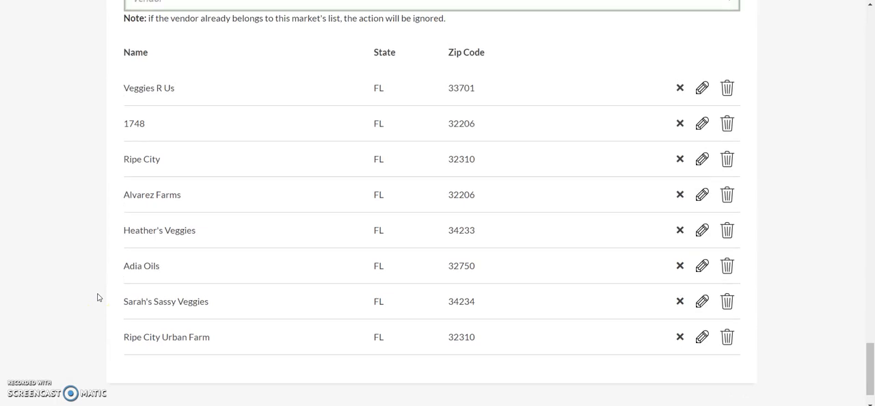
Mark the vendor Ripe City as a duplicate and merge it into Ripe City Urban Farm, confirming the merge
left_click(140, 160)
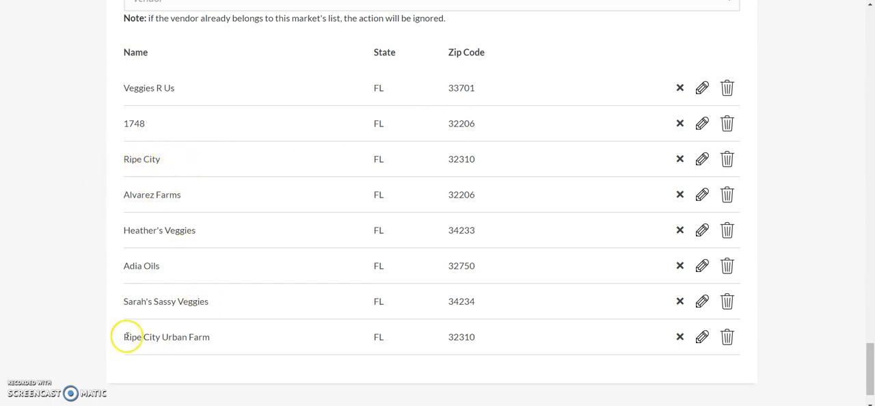
left_click_drag(125, 338, 231, 351)
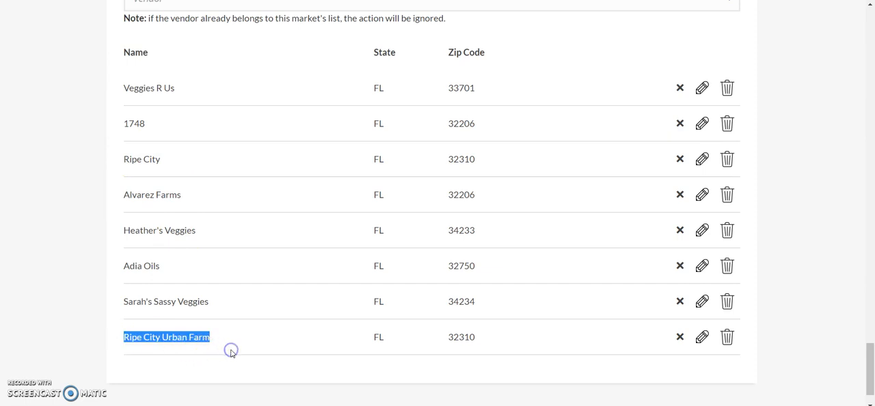
left_click(242, 345)
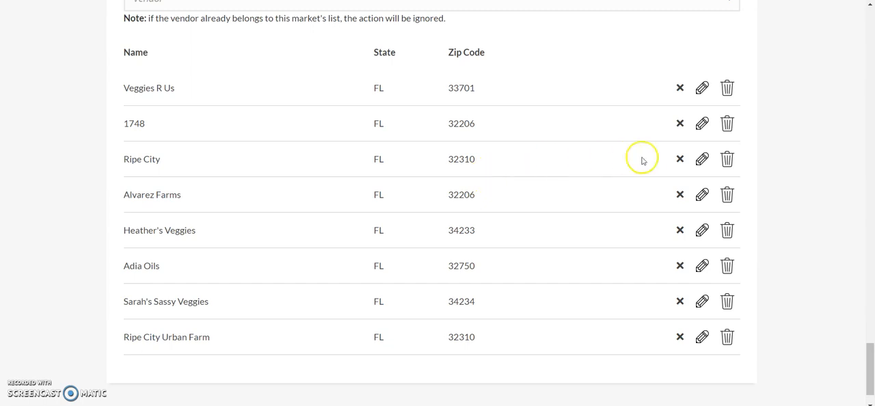
left_click(702, 160)
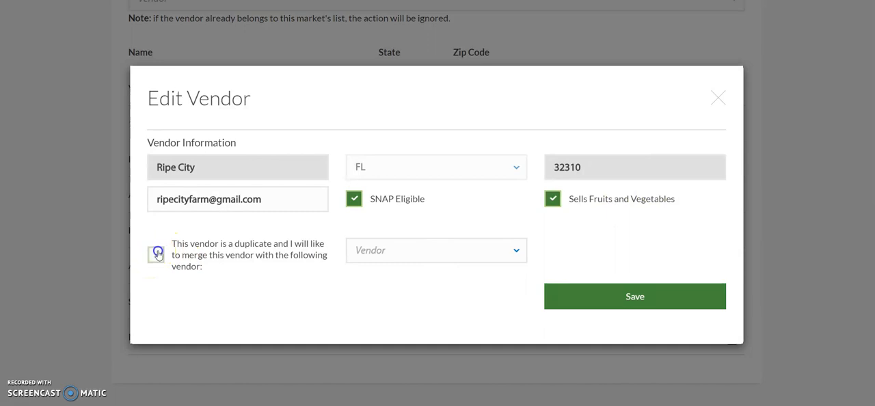
left_click(156, 254)
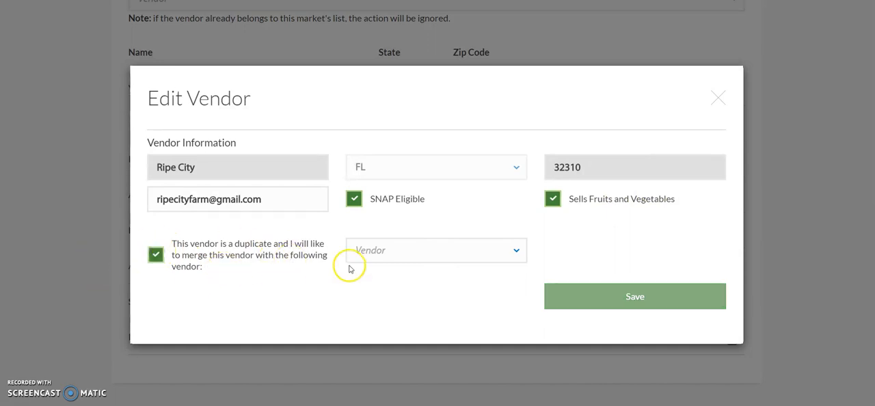
left_click(480, 250)
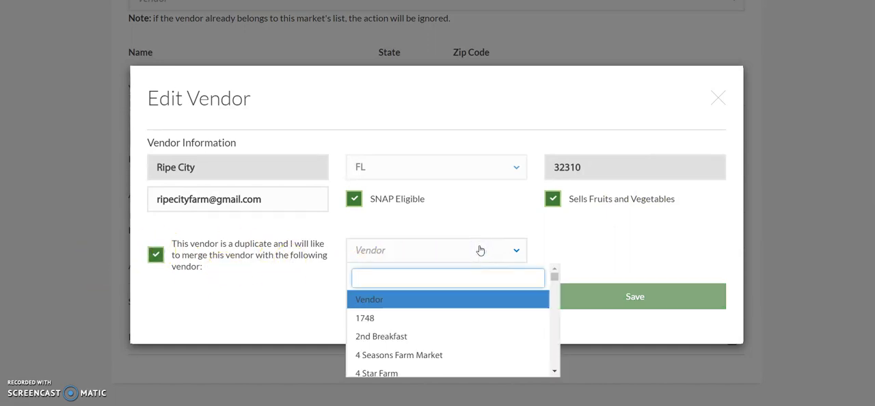
type("Ripe")
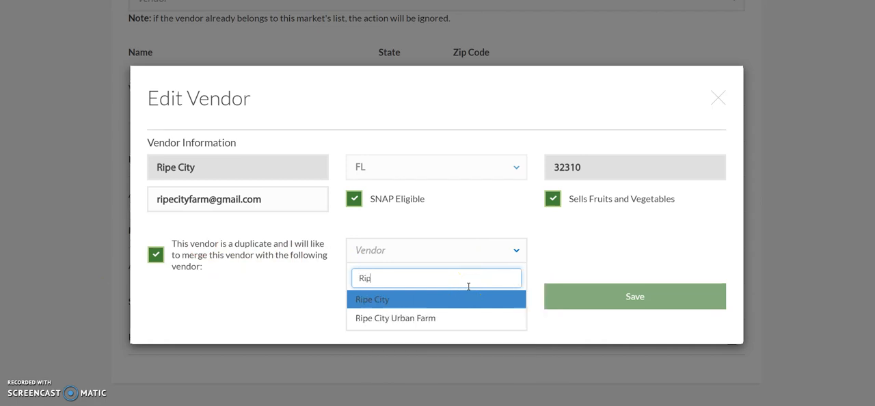
left_click(448, 319)
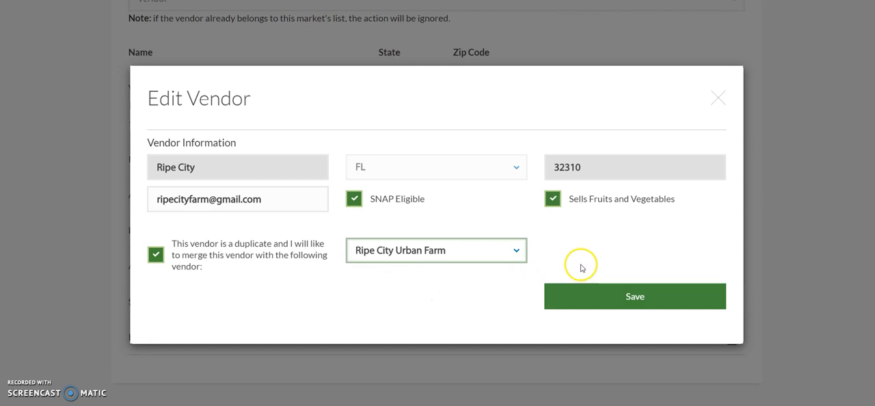
left_click(628, 298)
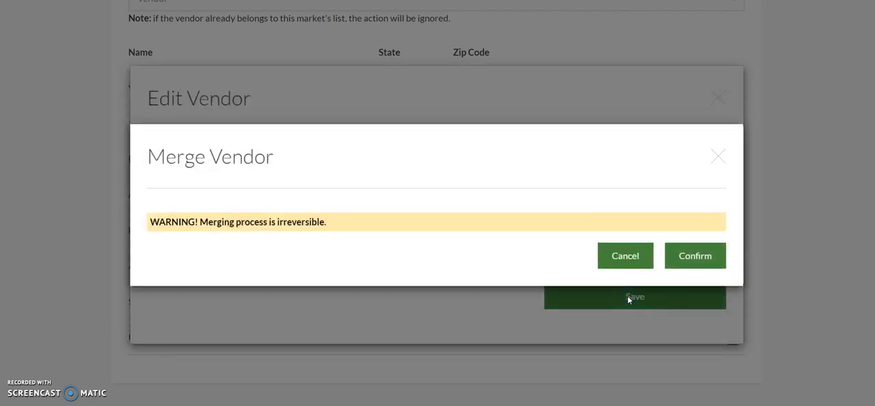
left_click(695, 256)
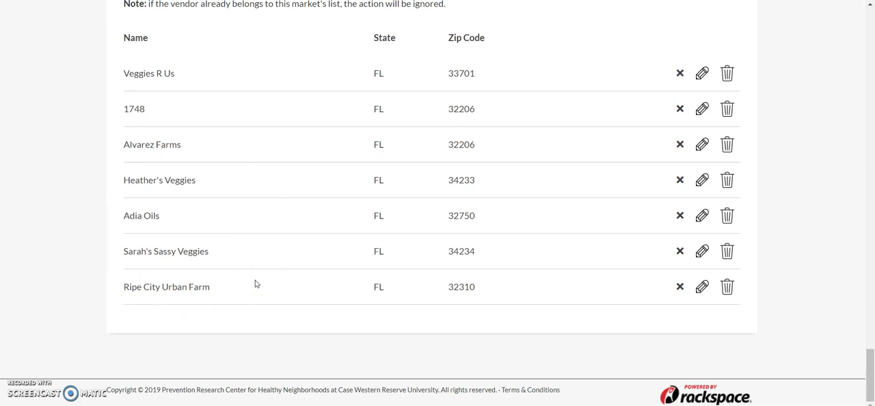
Open the Ripe City Urban Farm vendor record, review its editable details including SNAP eligibility, and close it without saving
scroll(255, 284, "up", 2)
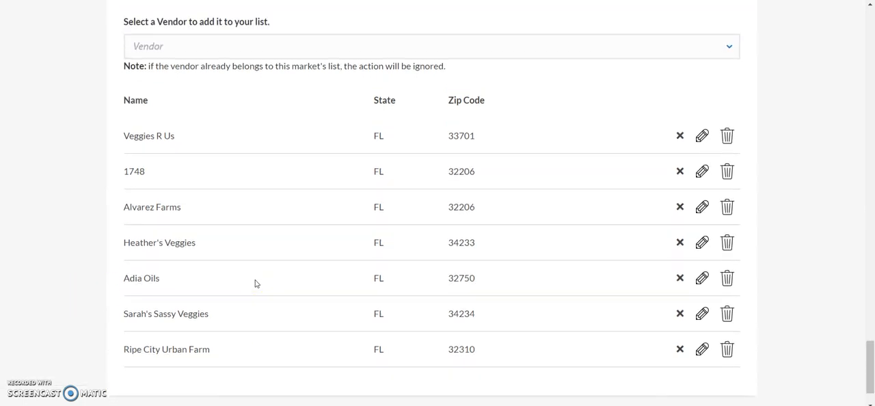
scroll(255, 284, "down", 1)
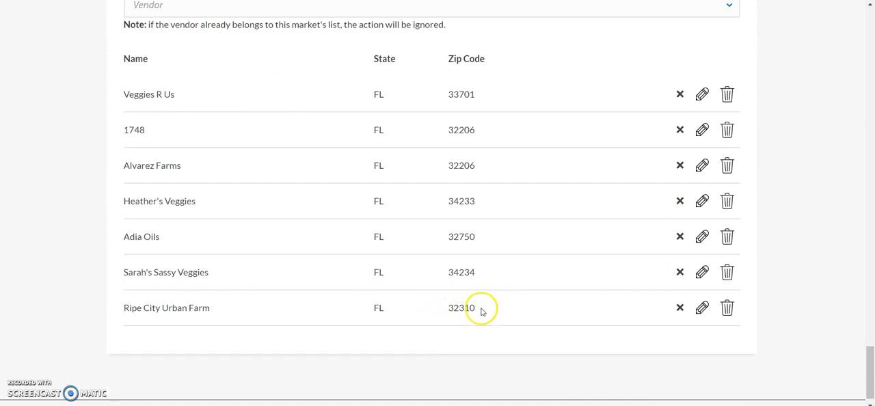
left_click(702, 308)
left_click(579, 168)
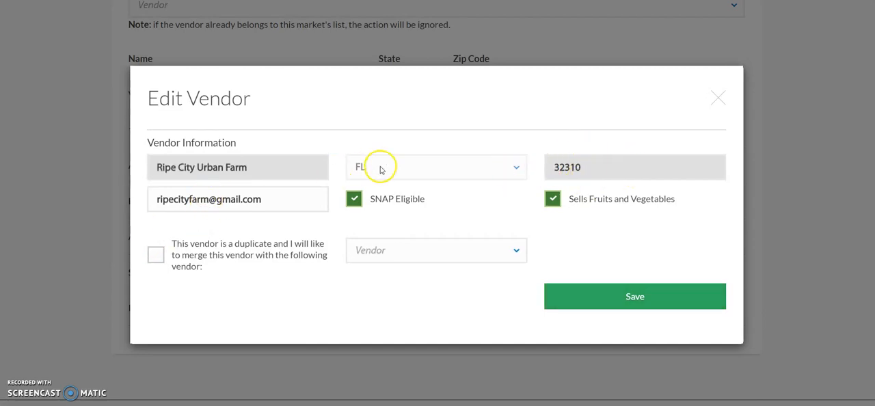
left_click(225, 199)
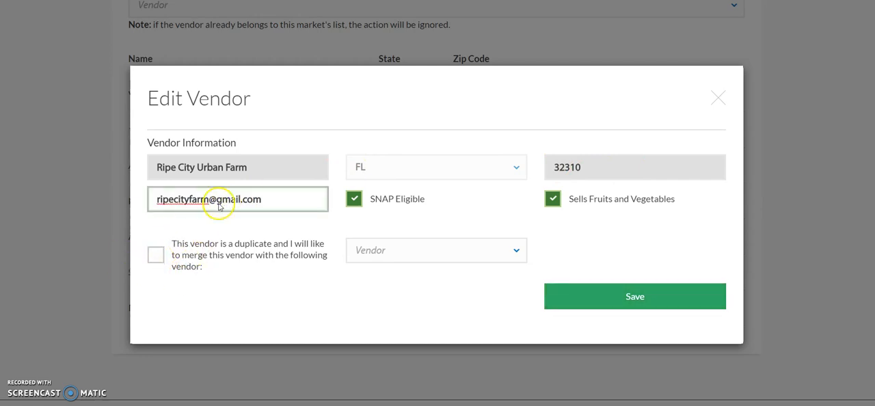
left_click(354, 198)
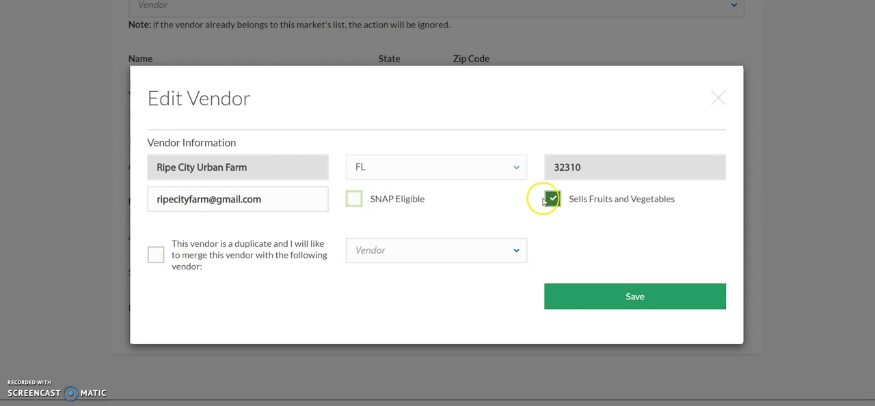
left_click(357, 201)
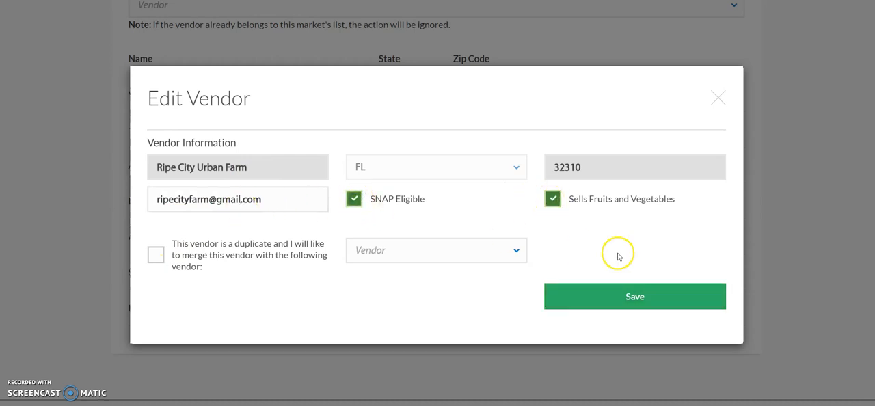
left_click(724, 100)
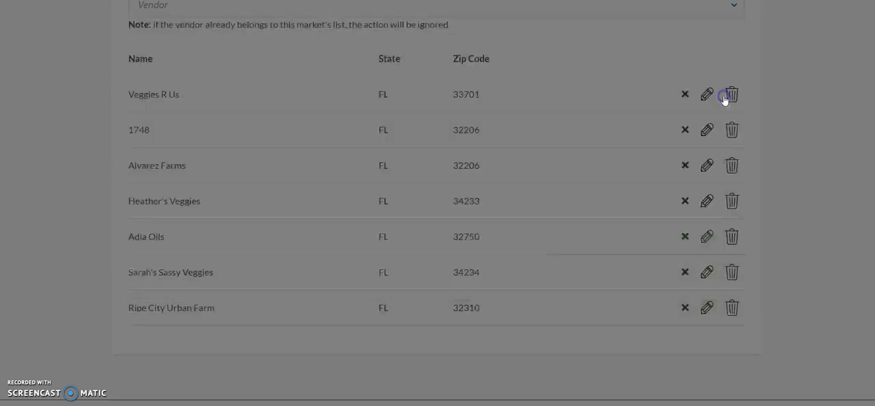
Enter a new vendor named Ripe City Urban Farm with state FL and zip code 32303, and submit it for adding
scroll(547, 280, "up", 1)
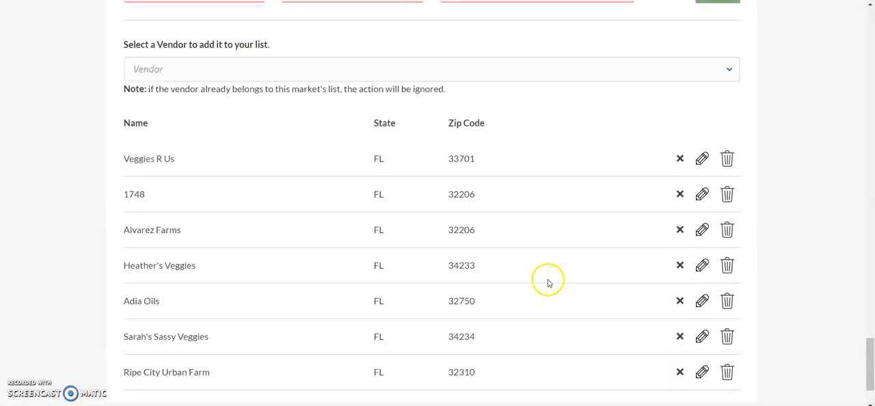
scroll(547, 280, "down", 2)
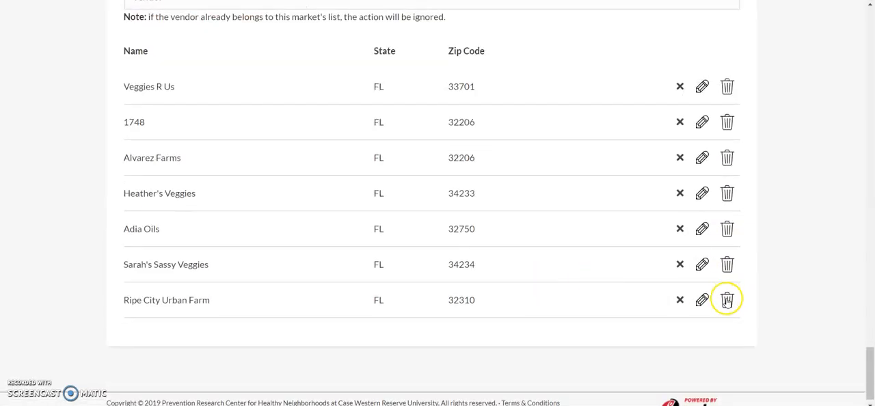
scroll(573, 212, "up", 3)
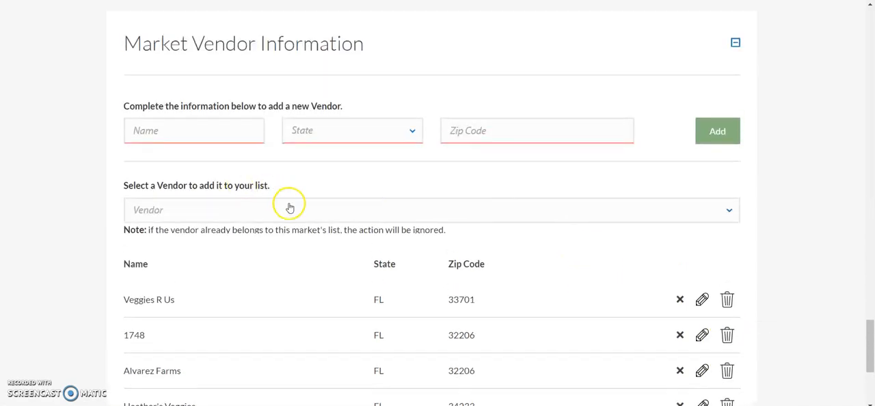
left_click(199, 129)
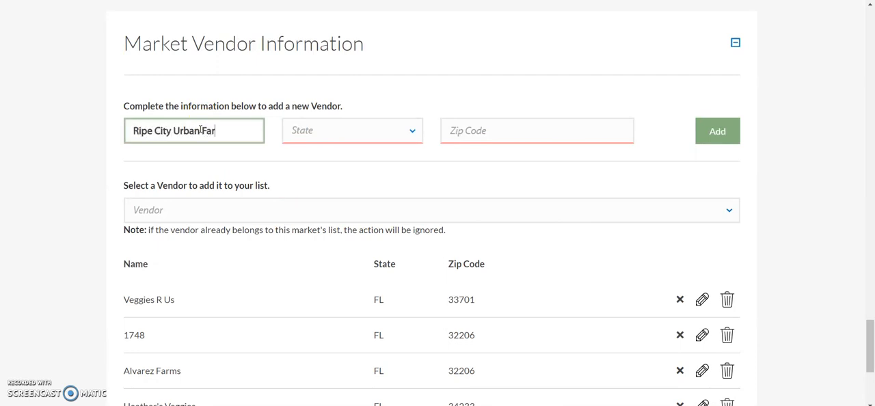
left_click(312, 132)
scroll(316, 198, "down", 1)
scroll(314, 198, "down", 1)
left_click(299, 201)
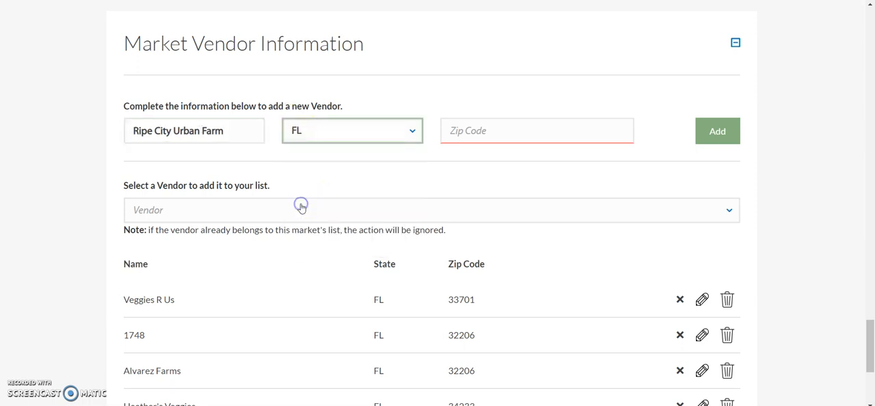
left_click(510, 129)
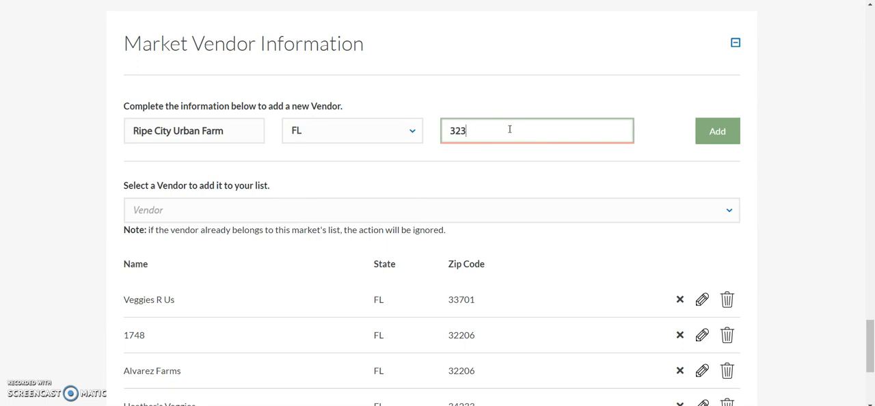
type("32303")
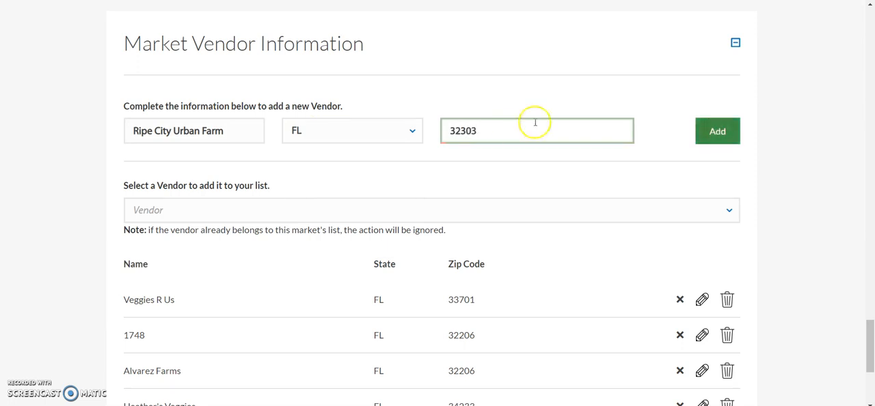
left_click(713, 132)
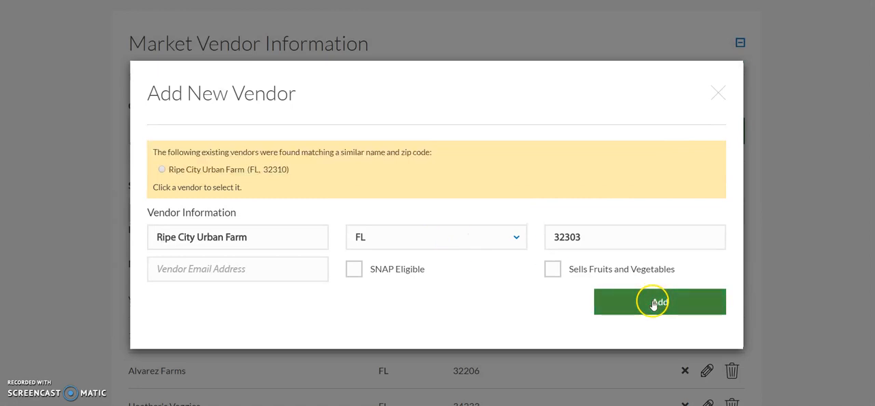
Fill in the new vendor's email address, mark it SNAP Eligible and Sells Fruits and Vegetables, and add it as a separate vendor
left_click(216, 271)
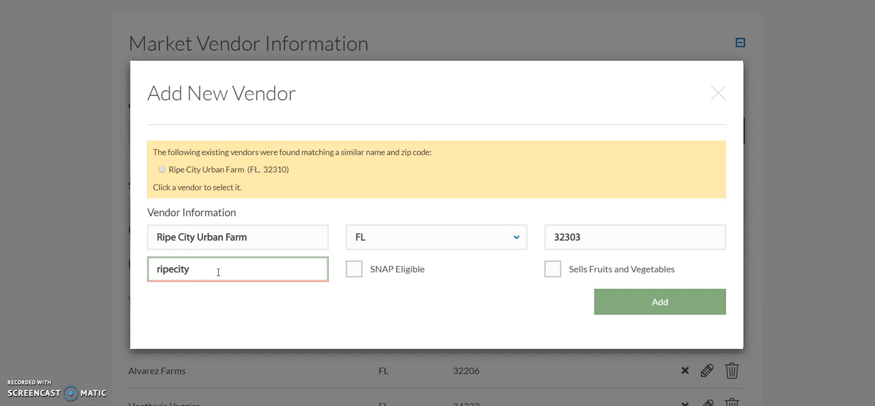
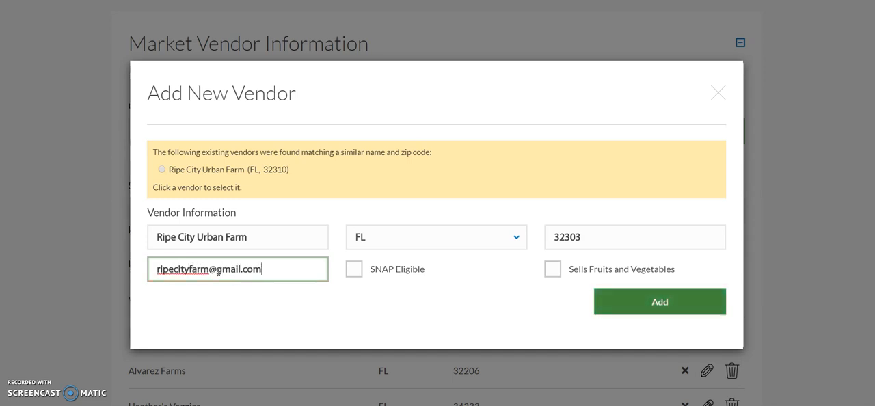
left_click(354, 269)
left_click(553, 270)
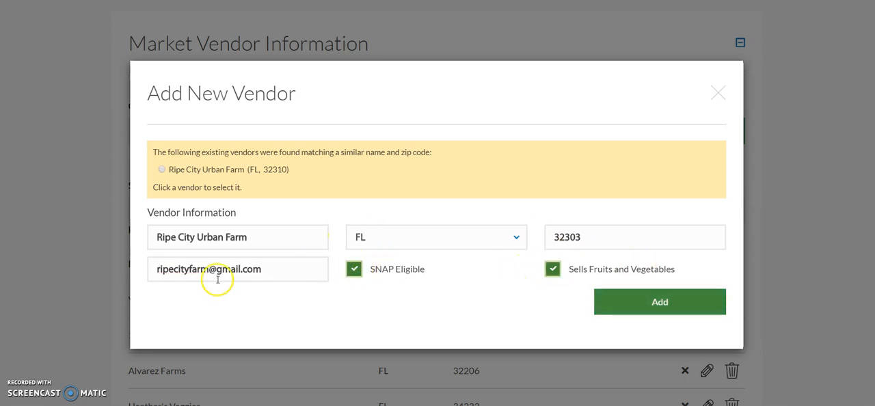
left_click(651, 305)
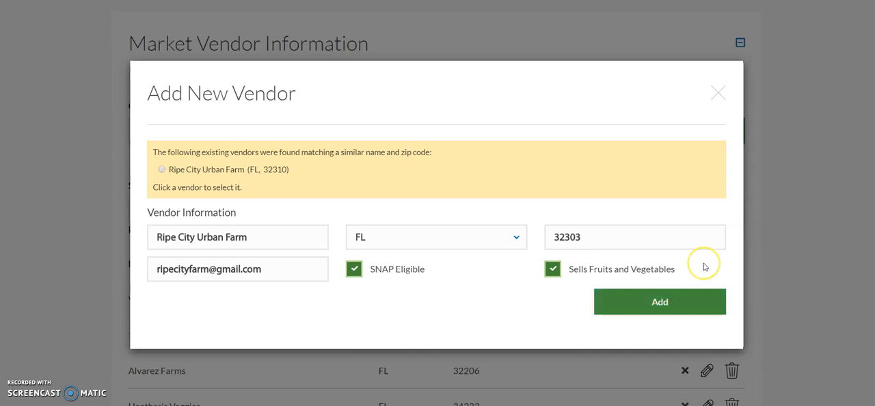
left_click(674, 306)
left_click(687, 294)
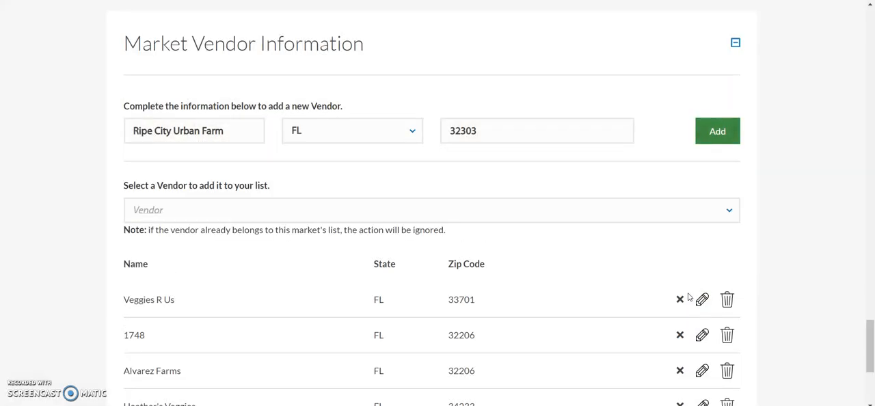
Find Ripe City Urban Farm among the existing vendors and add it to the market's vendor list
scroll(690, 297, "down", 4)
scroll(684, 289, "up", 2)
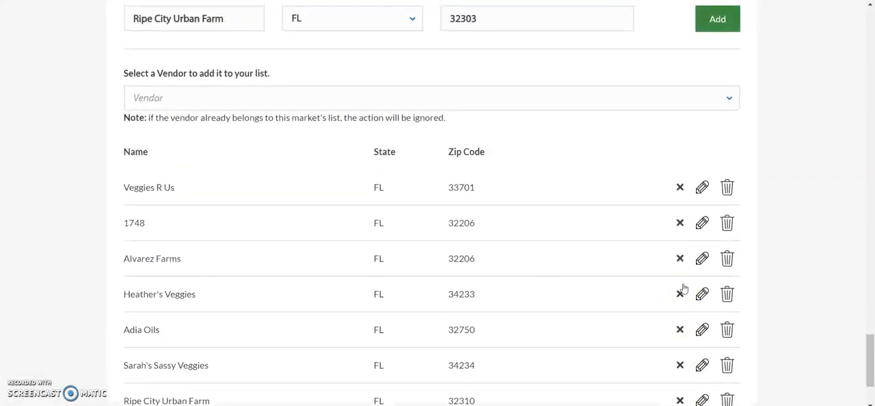
left_click(259, 102)
type("Ripe")
left_click(223, 166)
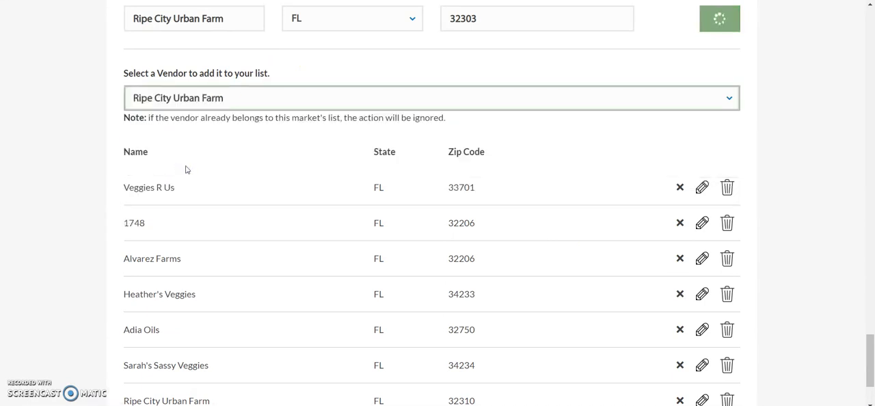
Mark the Ripe City Urban Farm vendor with zip code 32310 as a duplicate and merge it into the 32303 record, confirming the merge
scroll(55, 218, "down", 3)
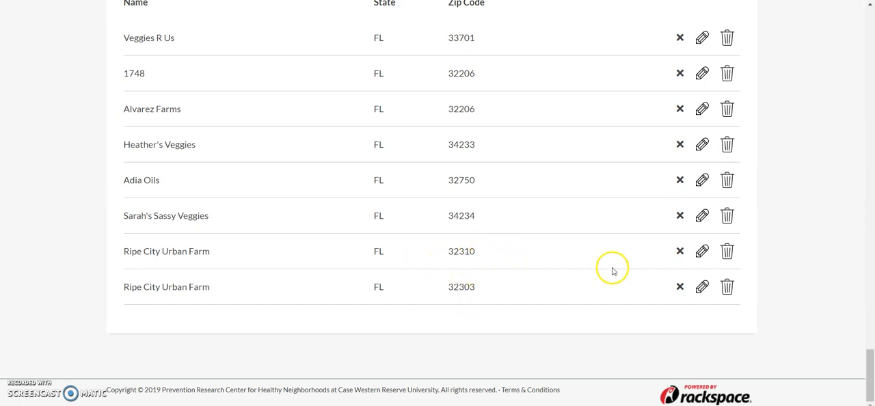
left_click(703, 252)
left_click(156, 256)
left_click(403, 250)
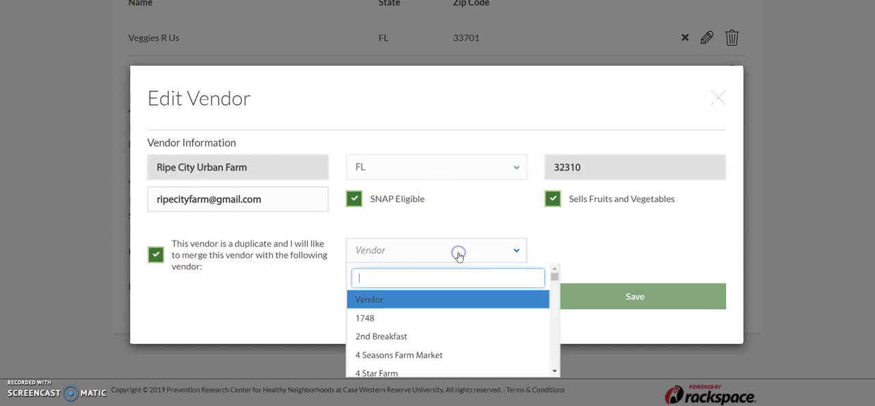
type("ripe")
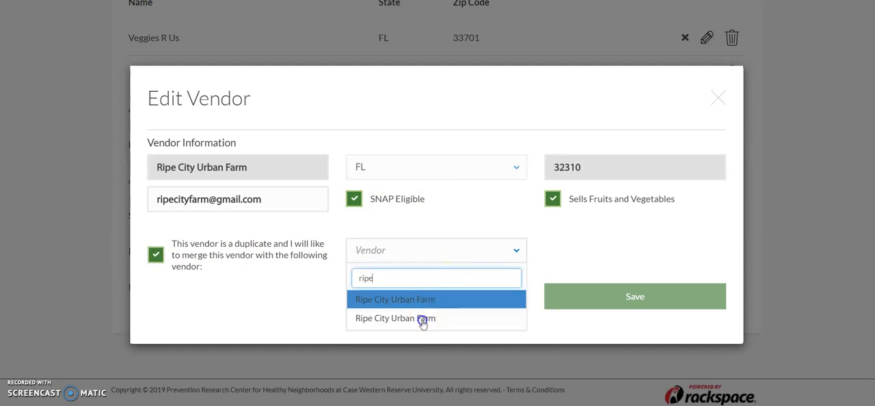
left_click(428, 318)
left_click(635, 293)
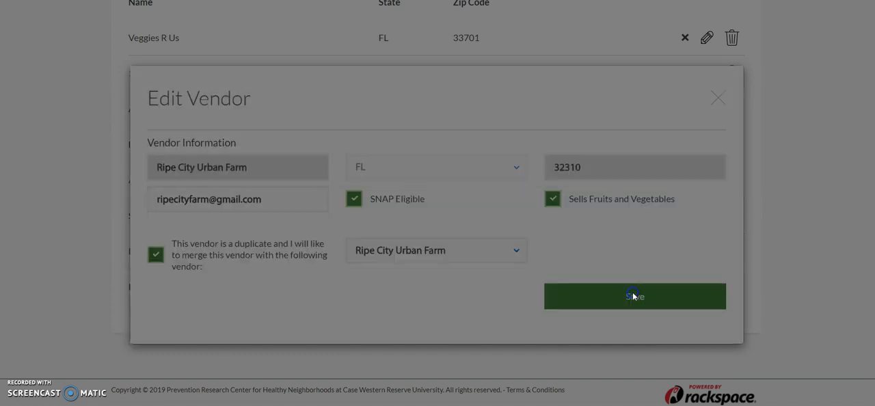
left_click(681, 259)
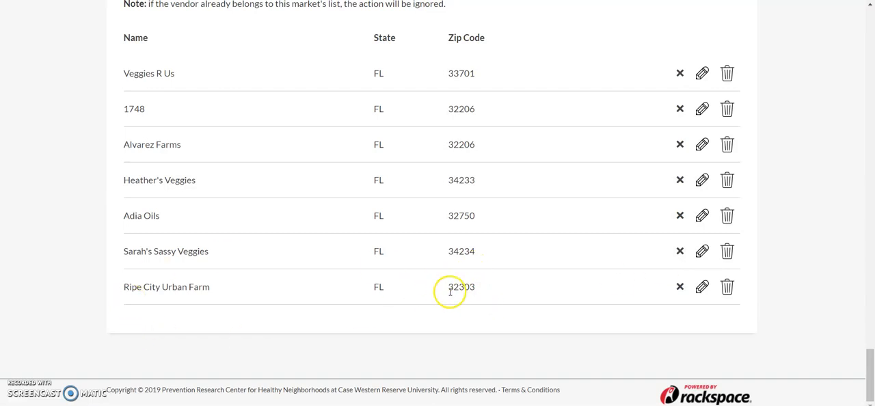
Check the zip code of the remaining Ripe City Urban Farm entry and examine the Market Manager Information section
left_click_drag(449, 287, 499, 289)
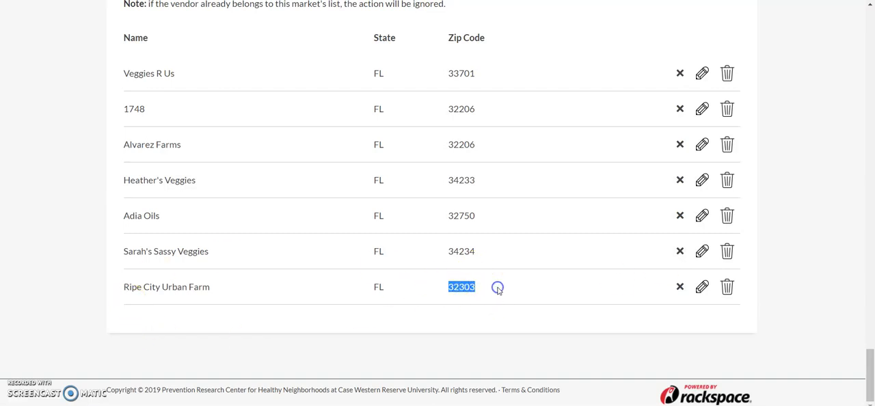
scroll(498, 290, "up", 5)
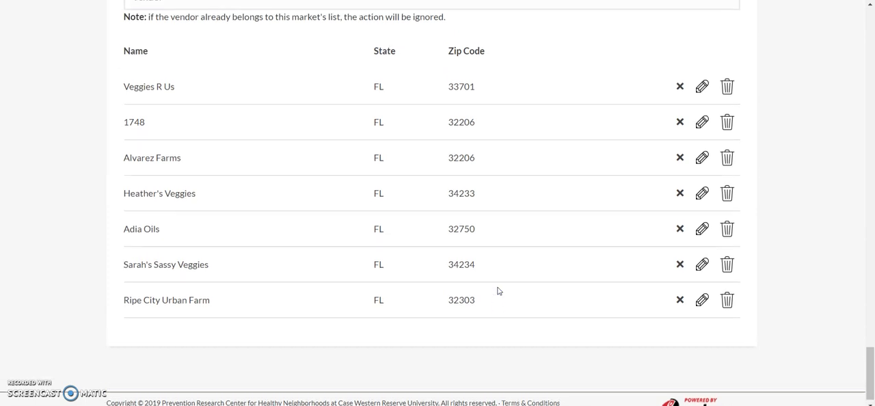
scroll(499, 292, "up", 4)
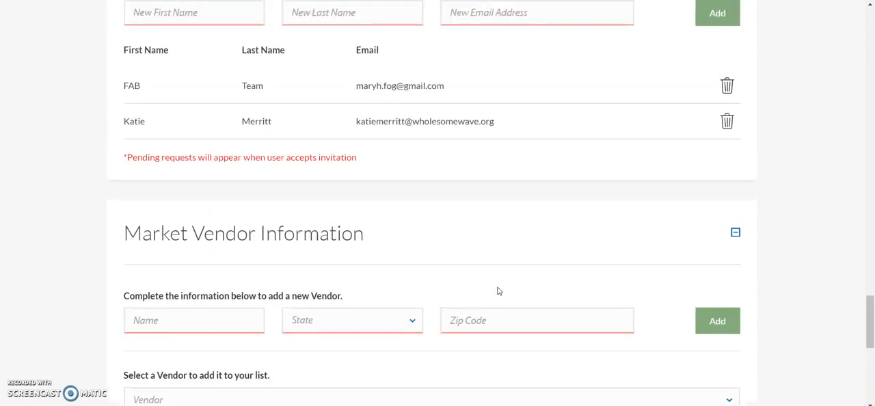
scroll(499, 292, "up", 1)
scroll(499, 291, "up", 1)
scroll(499, 292, "down", 1)
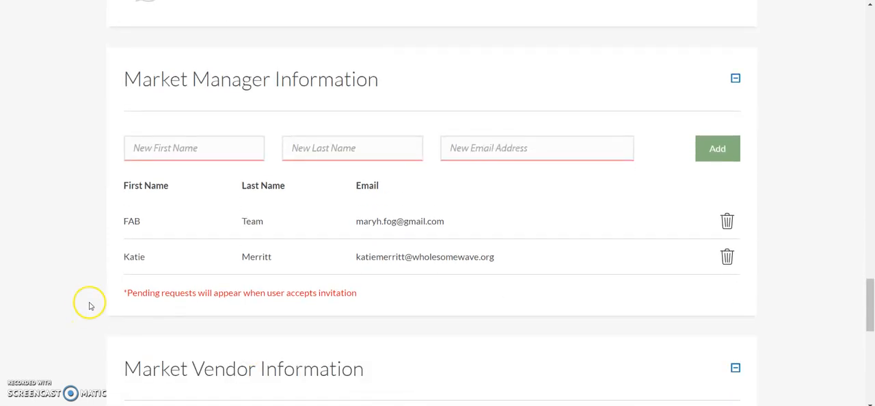
scroll(90, 306, "up", 1)
scroll(89, 307, "down", 3)
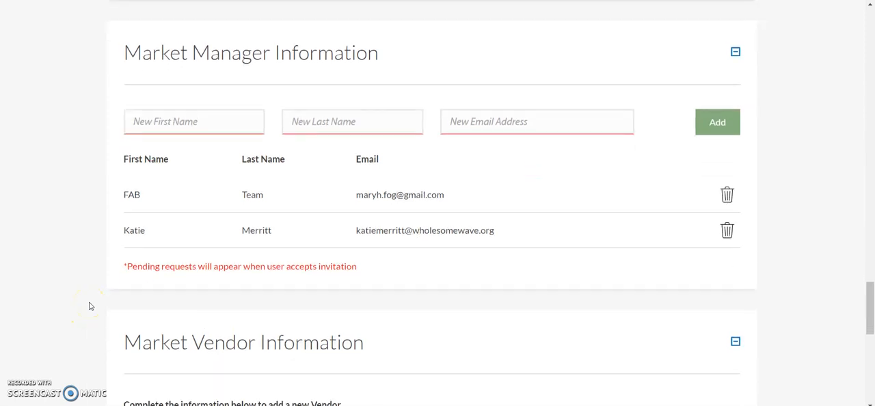
scroll(89, 306, "up", 2)
scroll(89, 306, "up", 2)
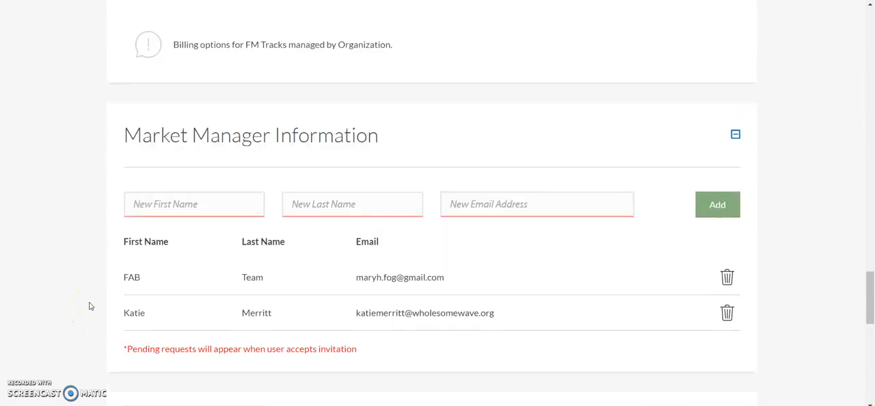
scroll(30, 331, "down", 1)
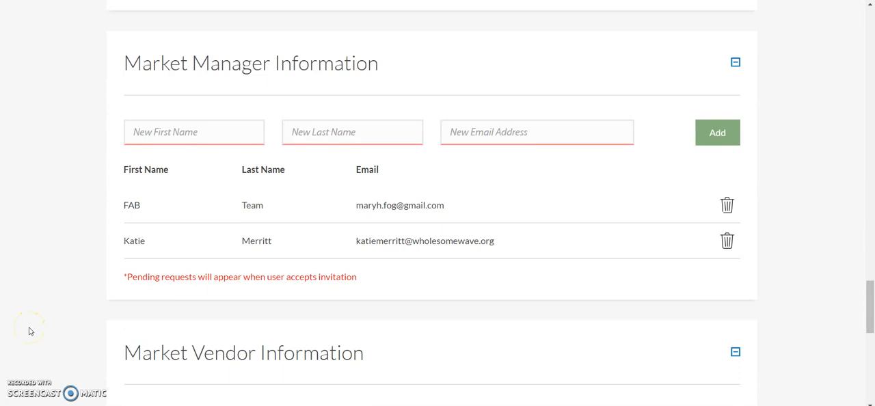